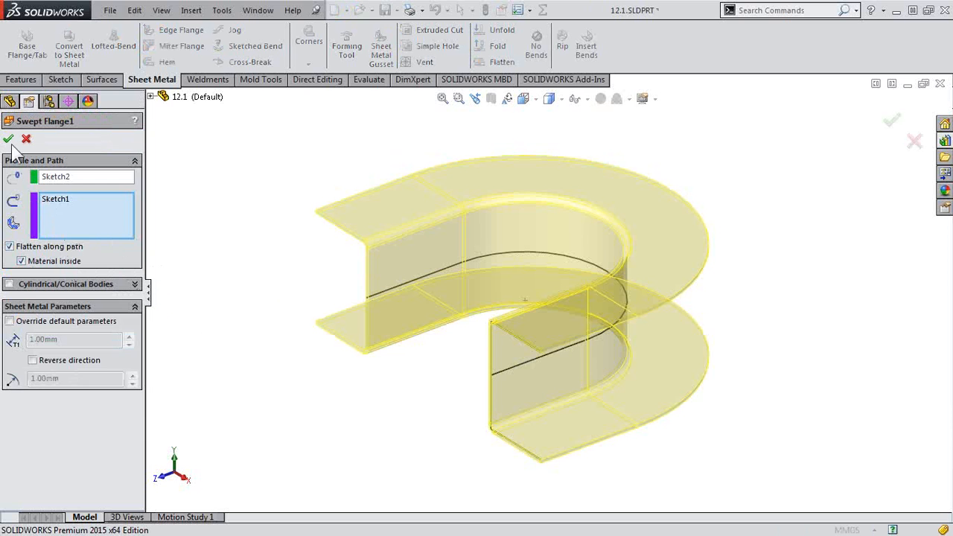
# Step: Accept the swept flange with Flatten along path and Material inside, examine its flat pattern, and return to the folded part
pyautogui.click(8, 138)
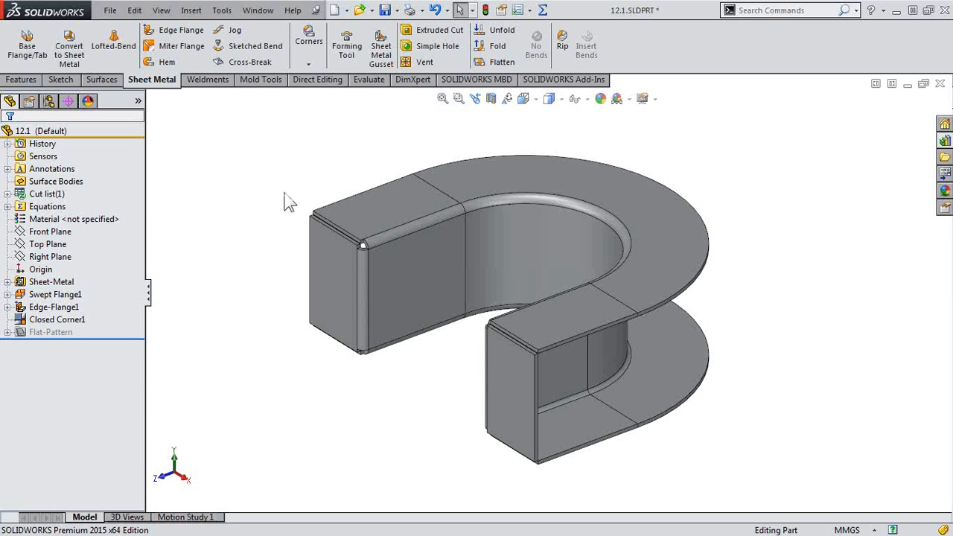
pyautogui.click(478, 62)
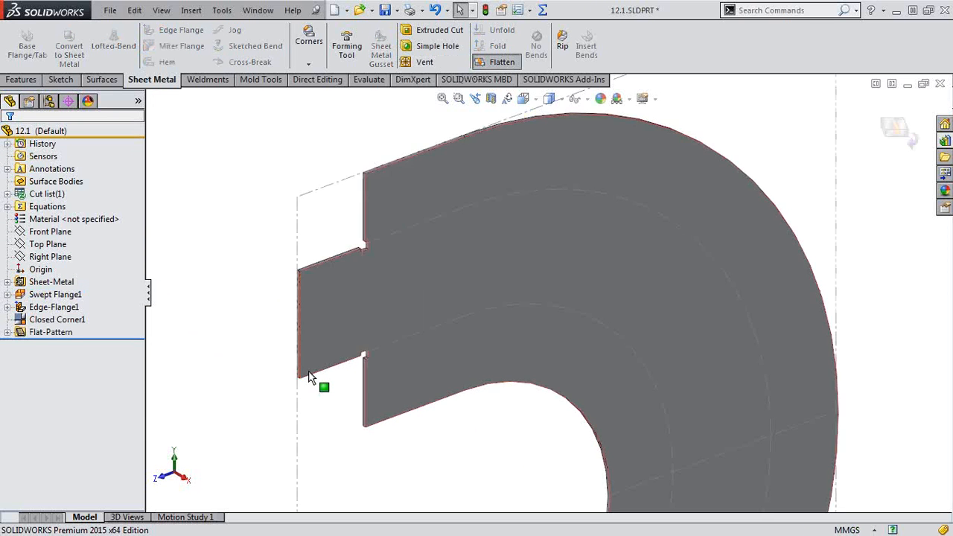
pyautogui.scroll(5, 472, 408)
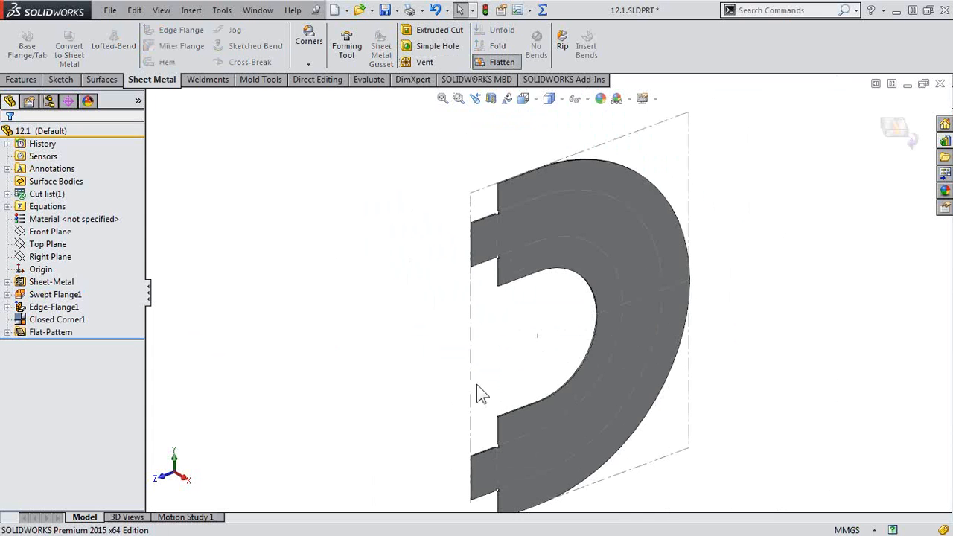
pyautogui.click(499, 60)
# Step: Turn off Flatten along path for Swept Flange1, then flatten the part to check its flat pattern and fold it back
pyautogui.click(45, 295)
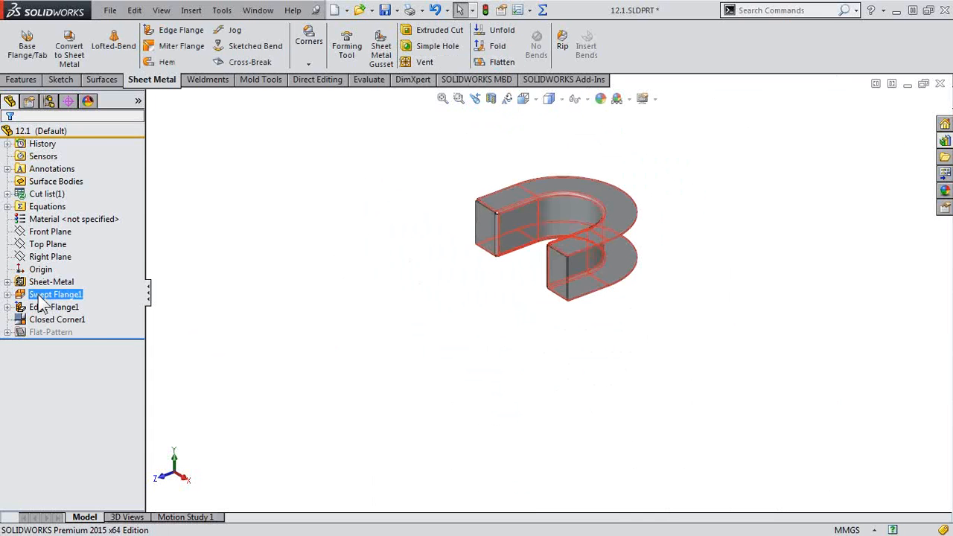
pyautogui.rightClick(42, 298)
pyautogui.click(44, 245)
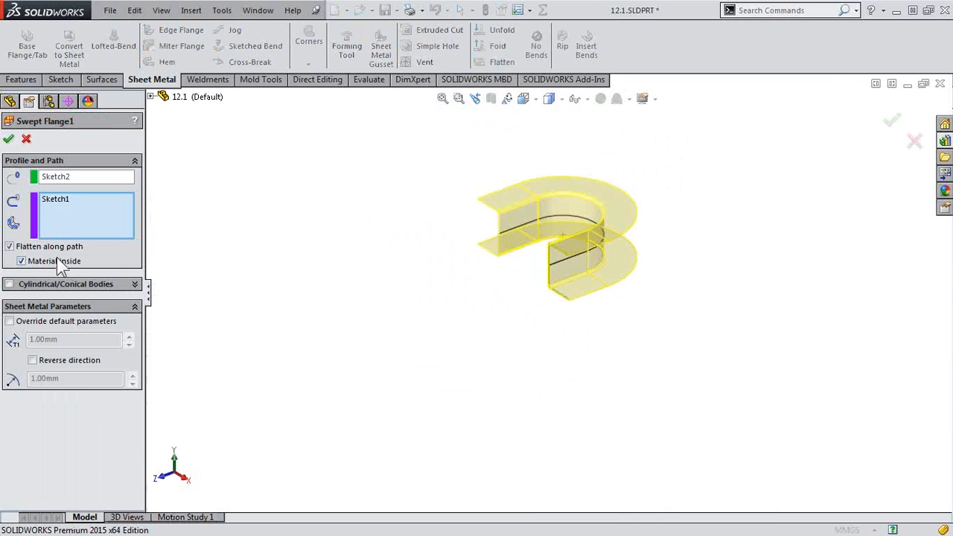
pyautogui.click(49, 246)
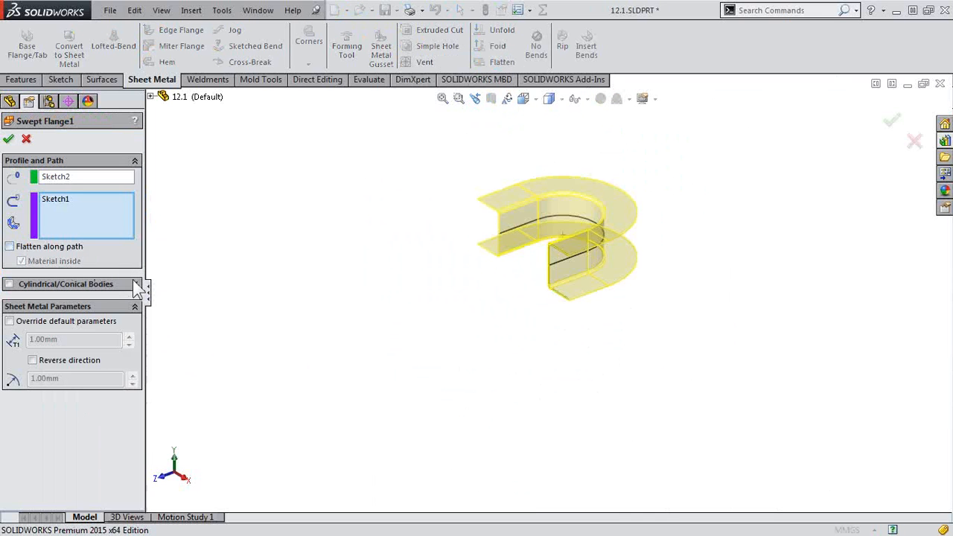
pyautogui.click(10, 140)
pyautogui.click(478, 62)
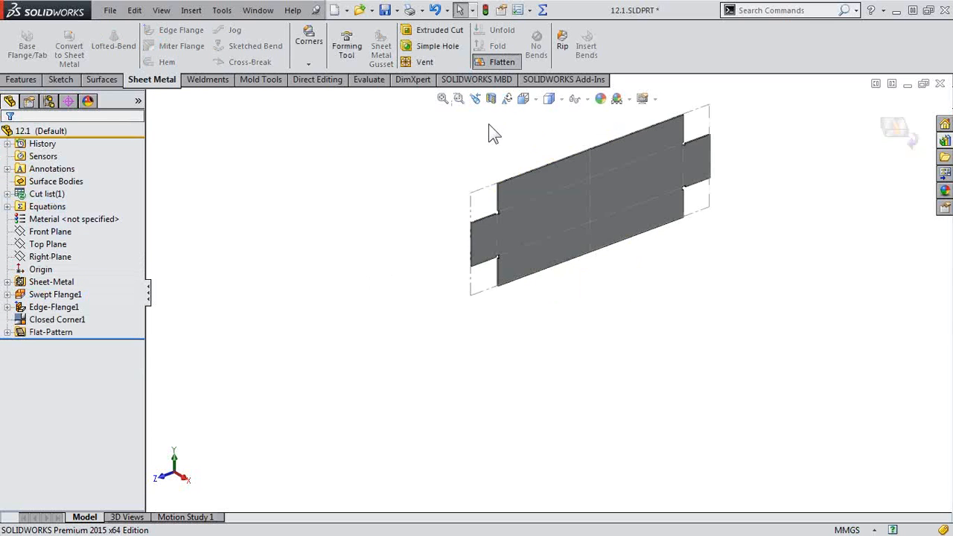
pyautogui.click(501, 63)
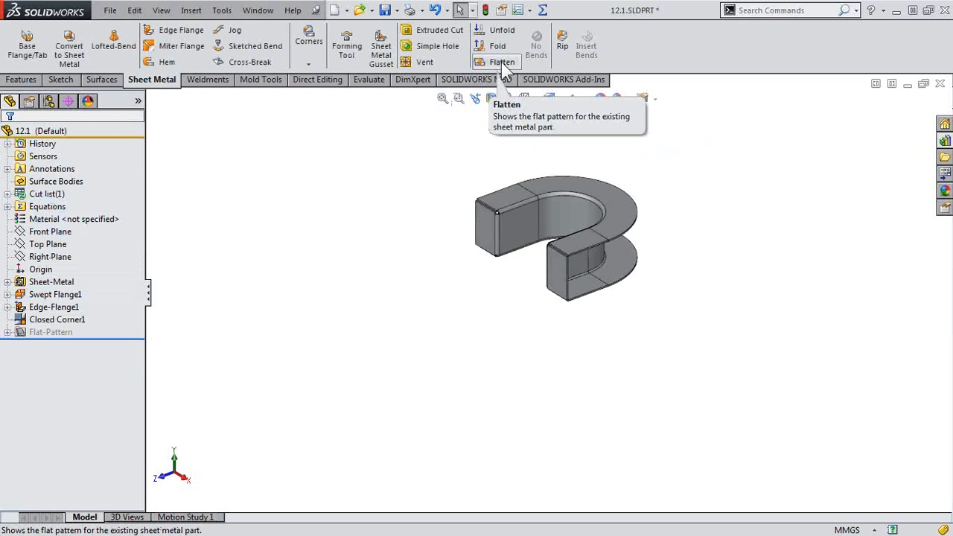
# Step: Close part 12.1 and open part 12.2 from the Sheet Metal folder in the Design Library
pyautogui.click(938, 86)
pyautogui.click(515, 295)
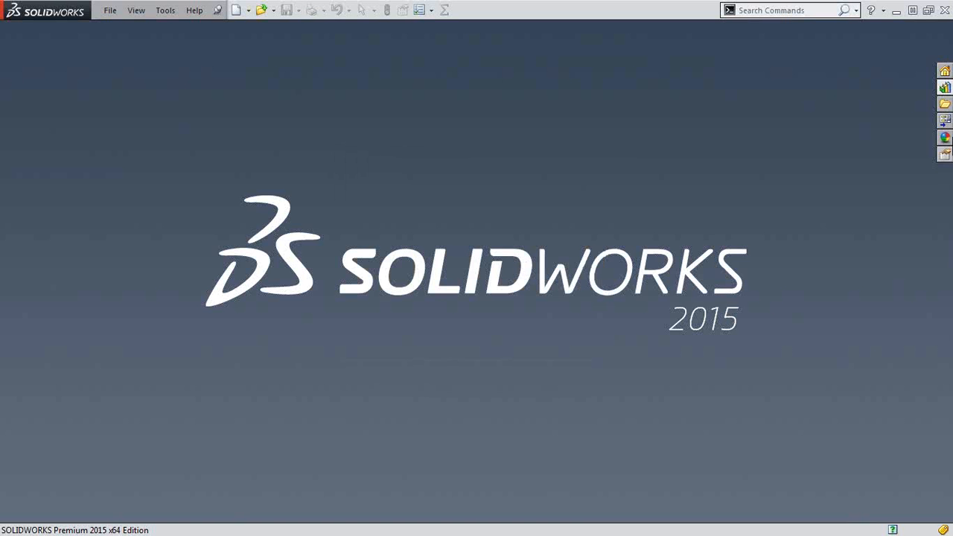
pyautogui.click(945, 87)
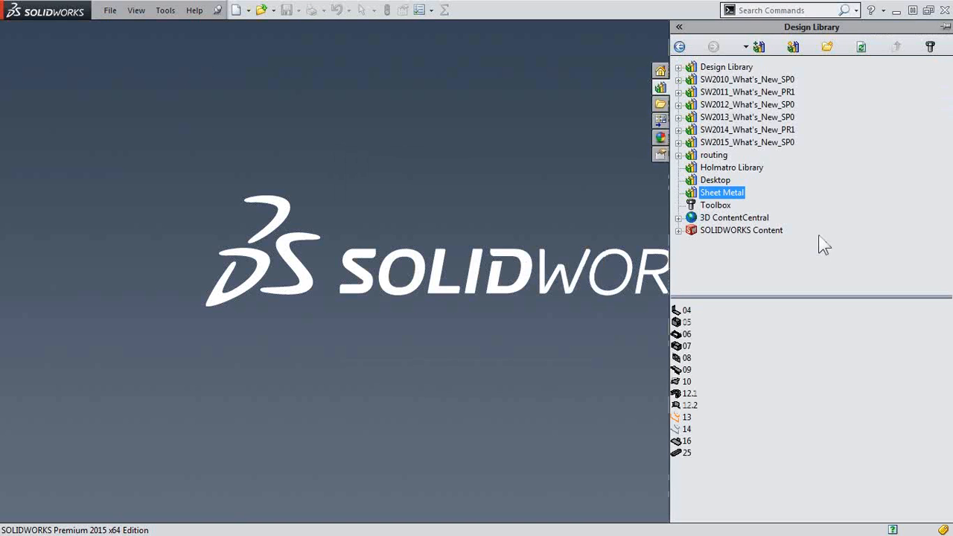
pyautogui.doubleClick(688, 405)
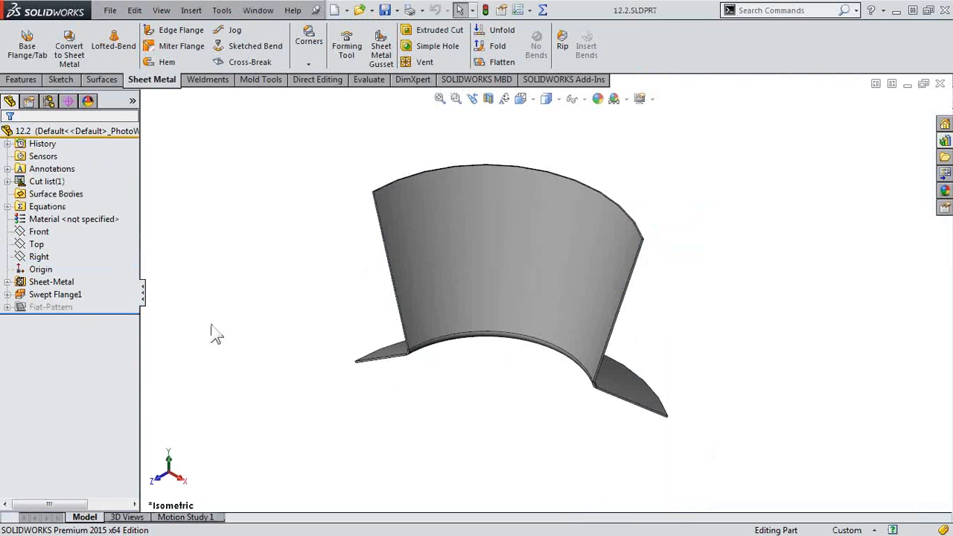
# Step: Turn on Flatten along path for Swept Flange1 in part 12.2, inspect the flat pattern, and return to the folded part
pyautogui.click(56, 294)
pyautogui.click(64, 254)
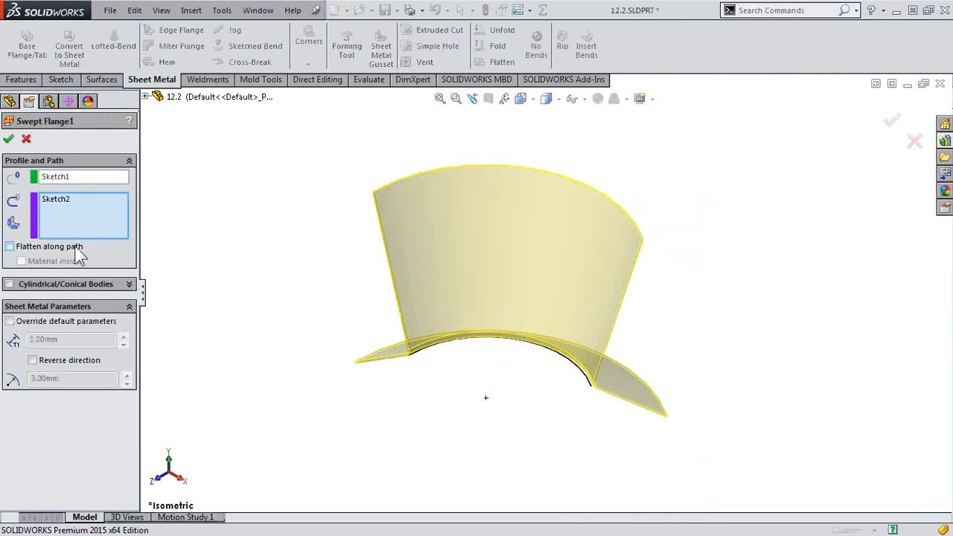
pyautogui.click(8, 138)
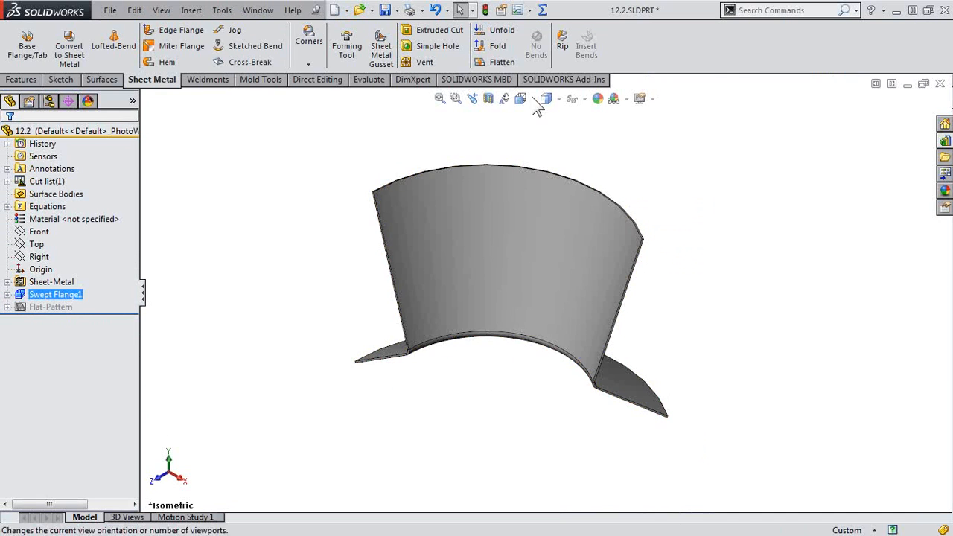
pyautogui.click(497, 63)
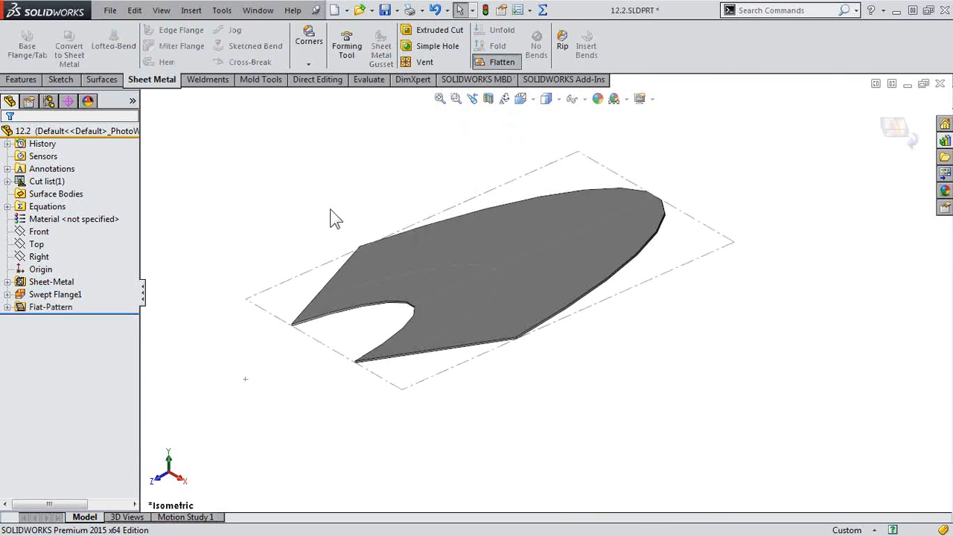
pyautogui.moveTo(372, 242); pyautogui.dragTo(380, 280, button='middle')
pyautogui.scroll(3, 712, 359)
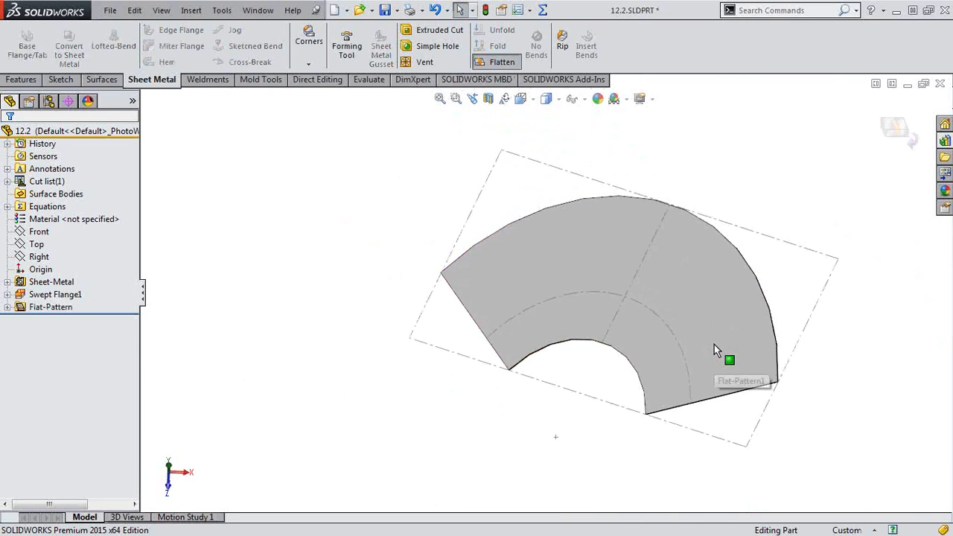
pyautogui.click(500, 62)
# Step: Disable Flatten along path in Swept Flange1 of part 12.2, flatten the part to inspect the result, and fold it again
pyautogui.click(49, 294)
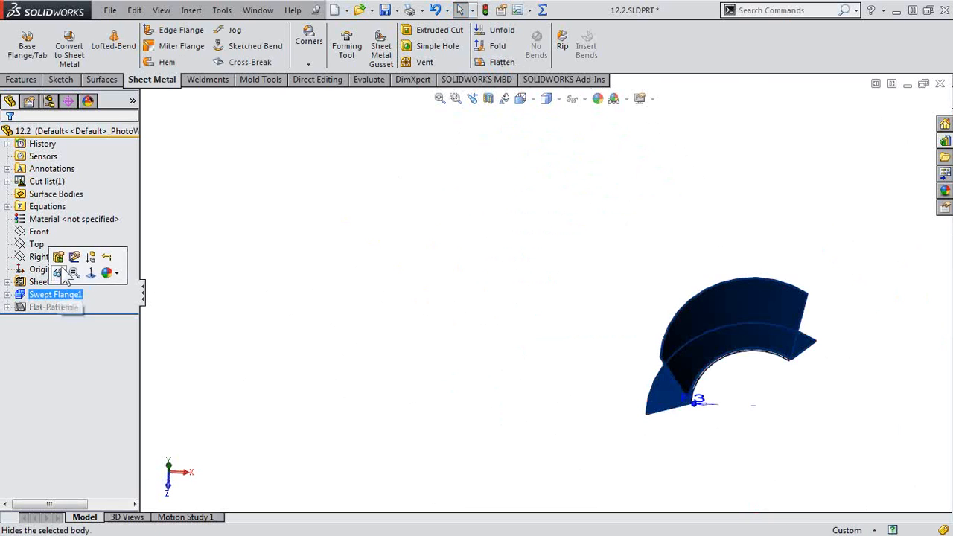
pyautogui.click(59, 259)
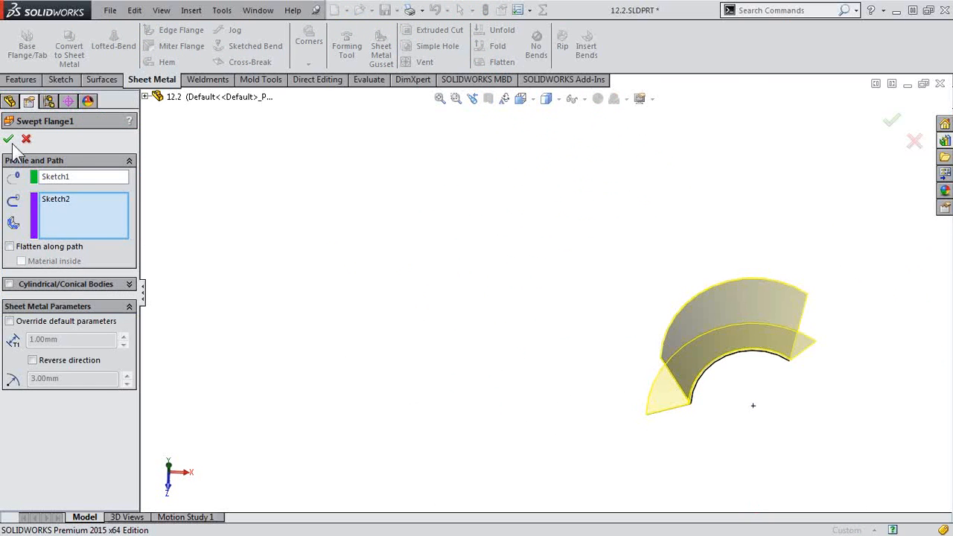
pyautogui.click(9, 140)
pyautogui.click(500, 62)
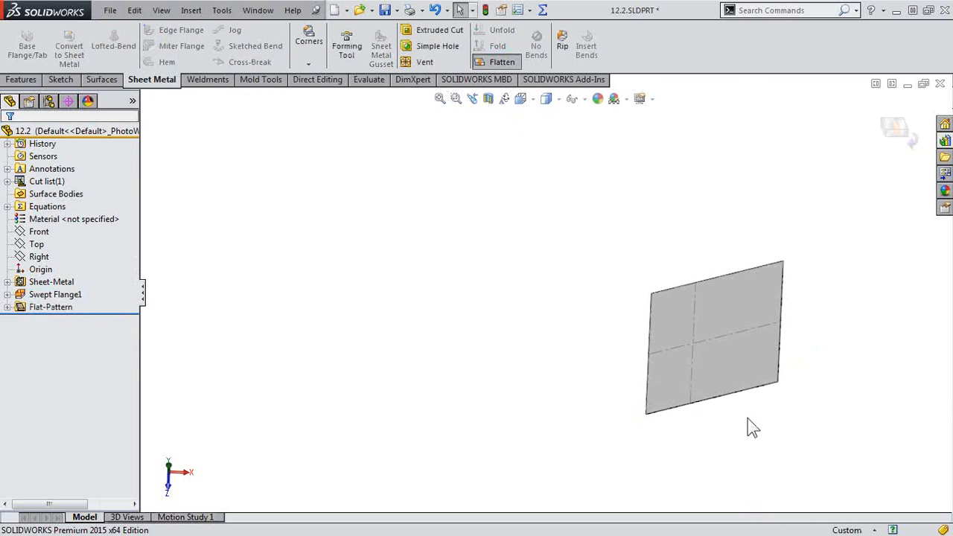
pyautogui.moveTo(747, 418); pyautogui.dragTo(826, 459, button='middle')
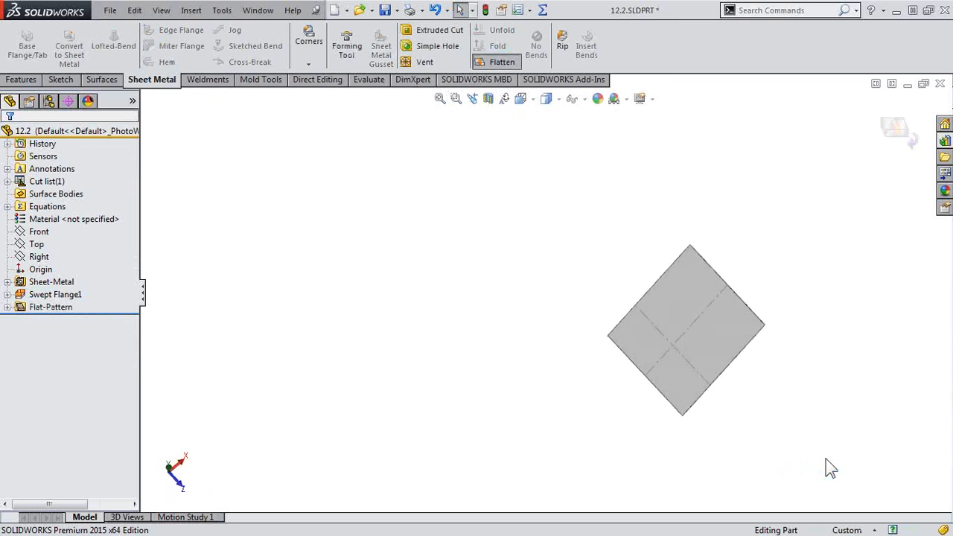
pyautogui.press('f')
pyautogui.click(502, 61)
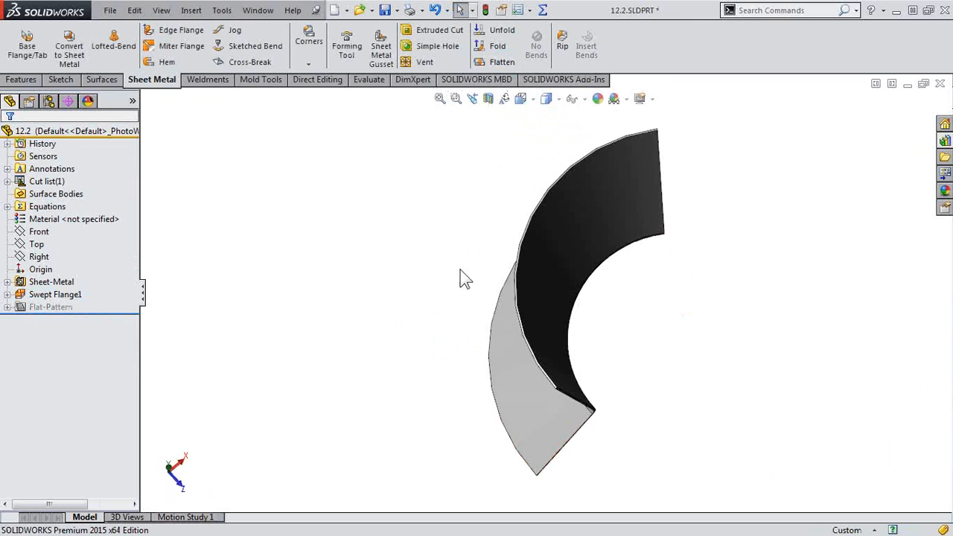
pyautogui.moveTo(742, 462); pyautogui.dragTo(620, 276, button='middle')
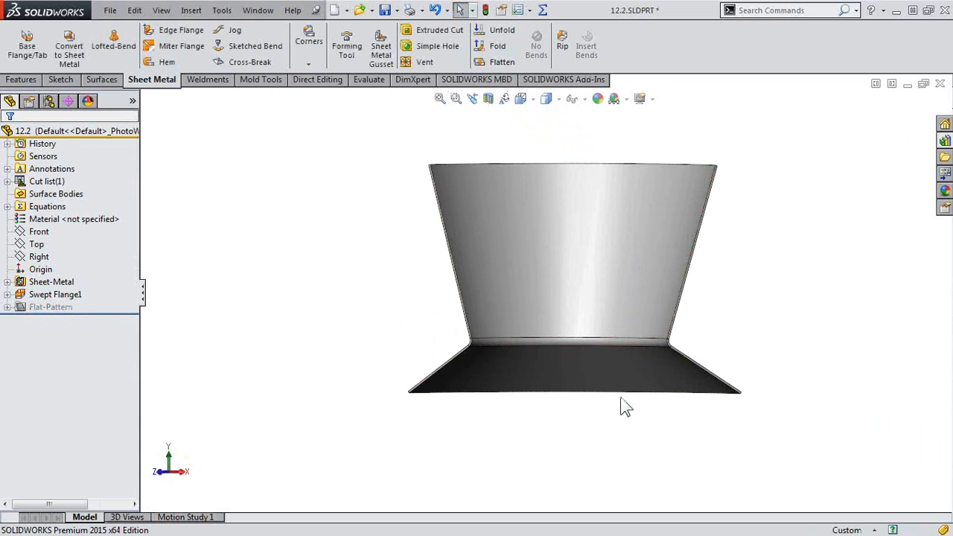
pyautogui.hotkey('alt', 'Tab')
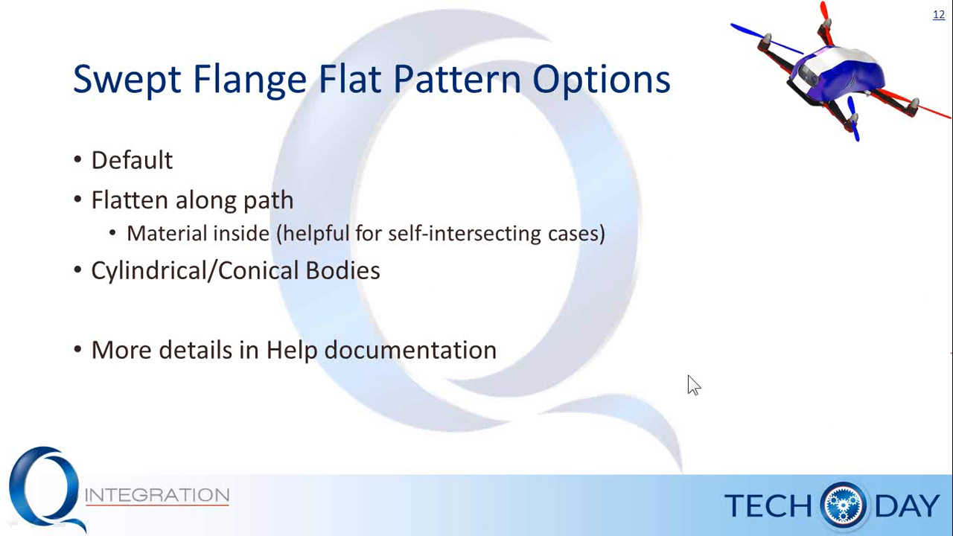
pyautogui.click(688, 375)
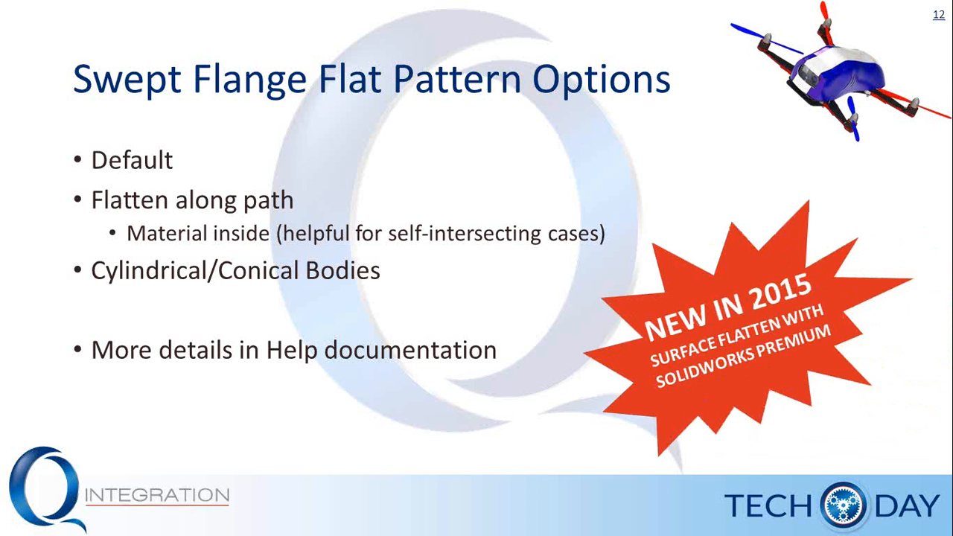
pyautogui.hotkey('alt', 'Tab')
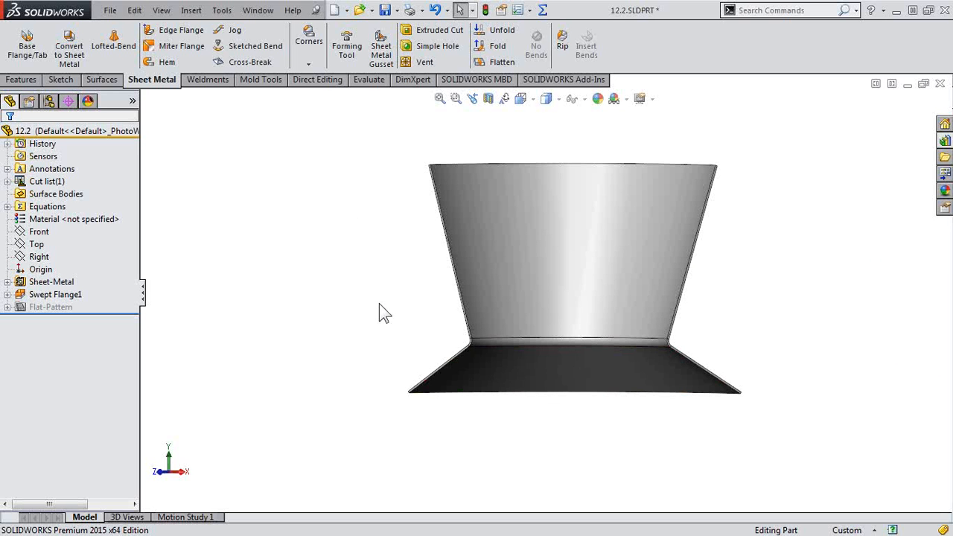
# Step: Find and start the Surface Flatten command, and select the conical wall, bend and lower flange faces as the surfaces to flatten
pyautogui.moveTo(380, 299); pyautogui.dragTo(395, 313, button='middle')
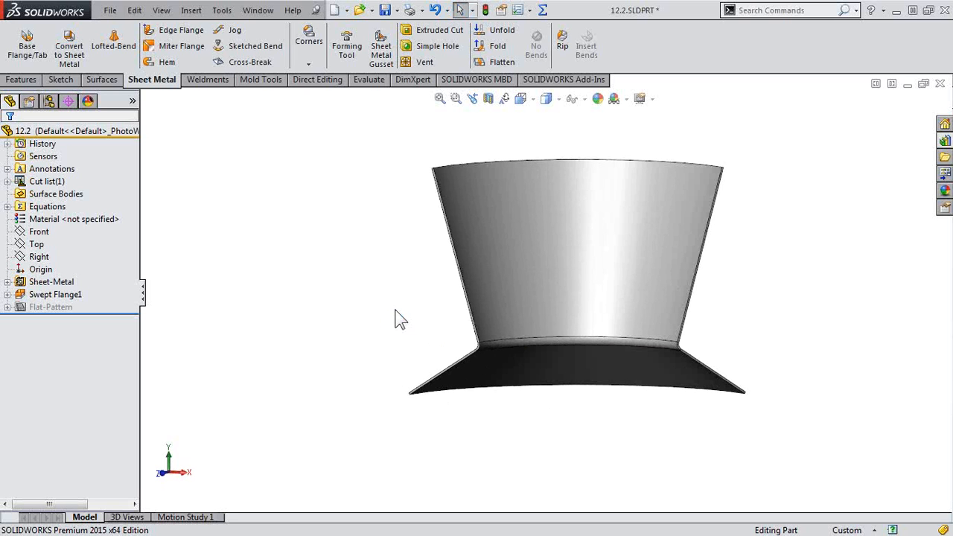
pyautogui.hotkey('ctrl', 'f')
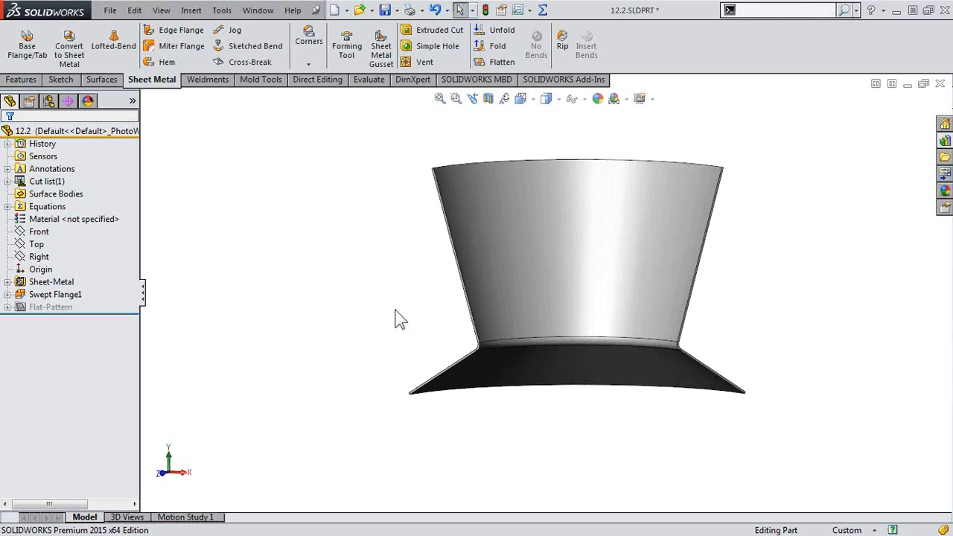
pyautogui.write('flatten')
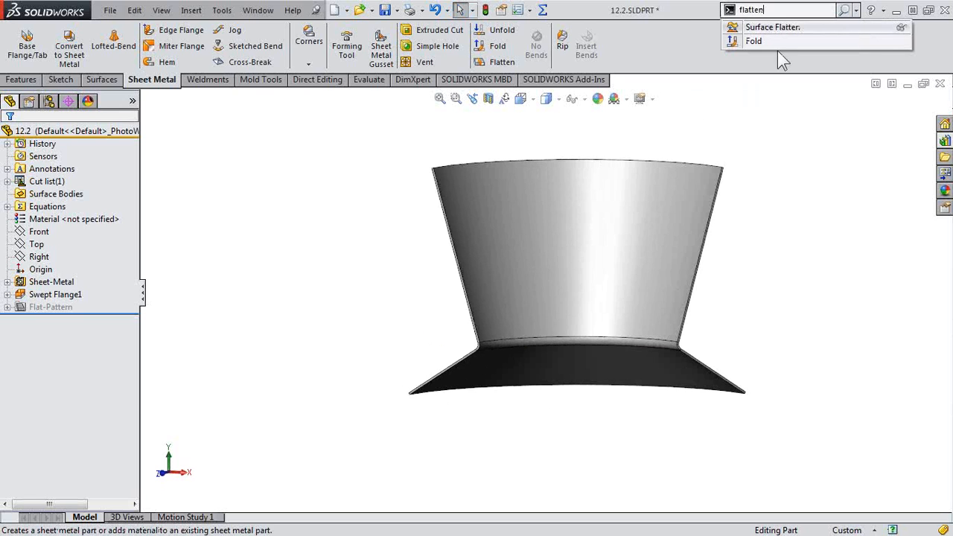
pyautogui.click(787, 27)
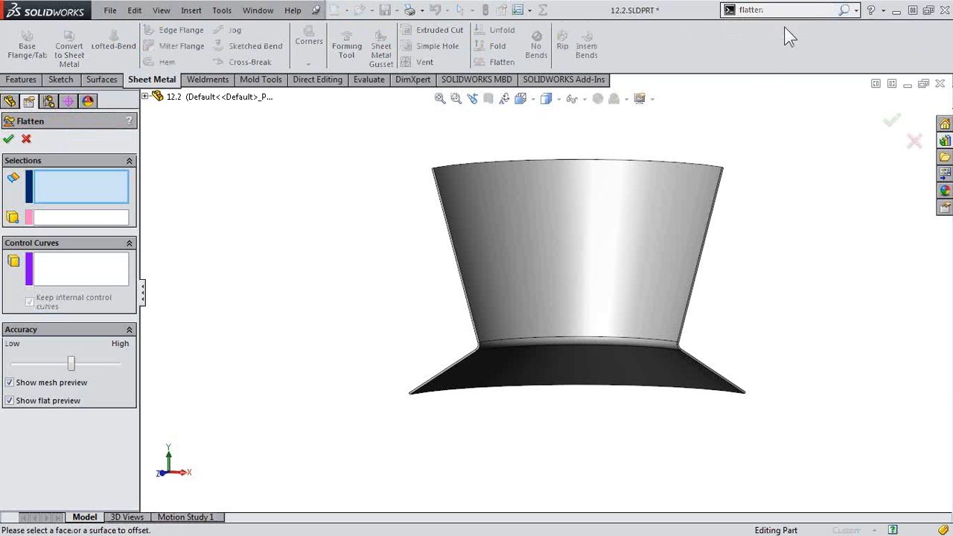
pyautogui.rightClick(546, 264)
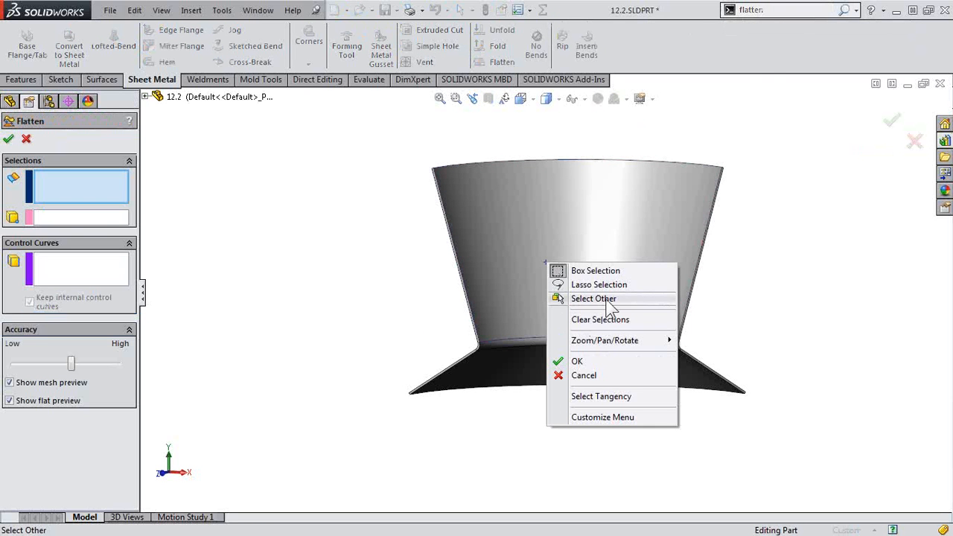
pyautogui.click(504, 294)
pyautogui.click(538, 345)
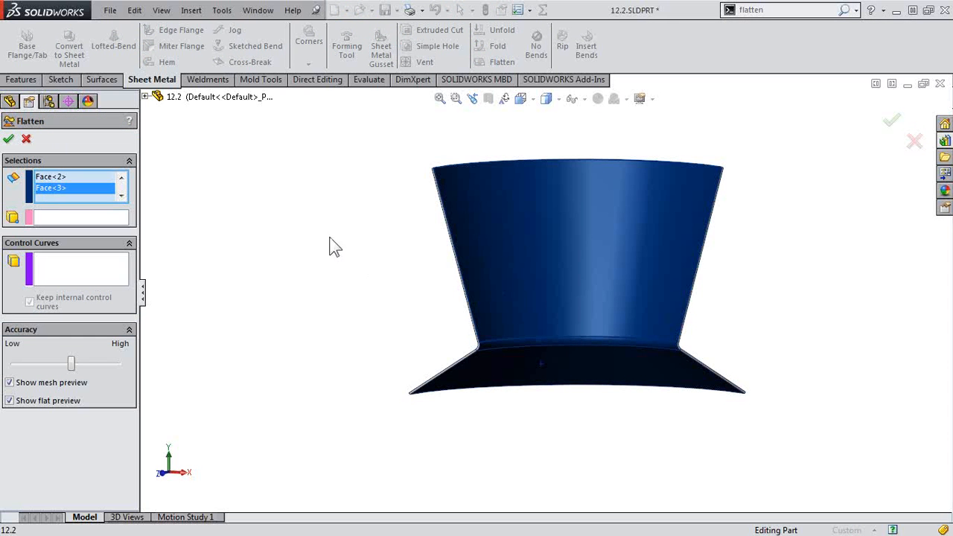
# Step: Fix the conical wall's upper corner vertex, add the side edges of the wall and lower flange as control curves, and accept the Surface Flatten
pyautogui.click(121, 217)
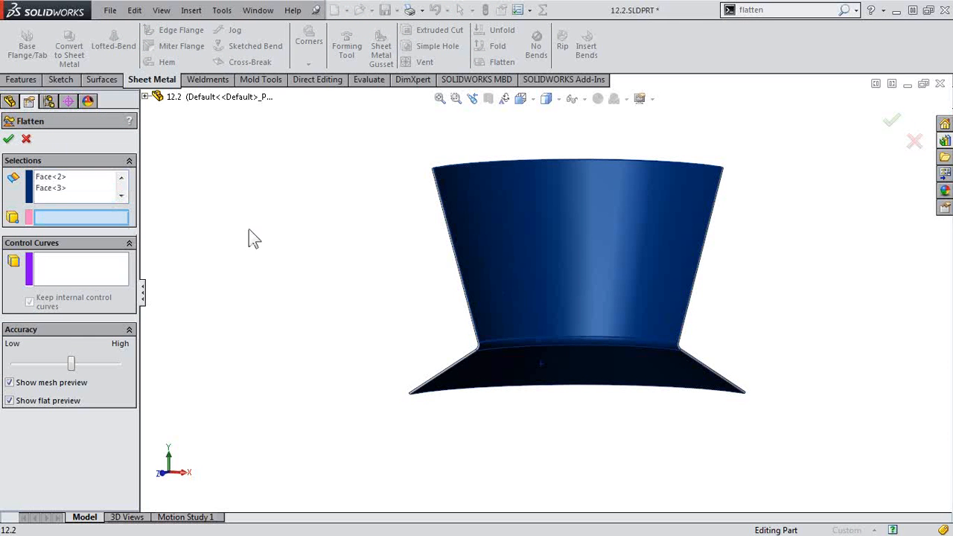
pyautogui.click(435, 168)
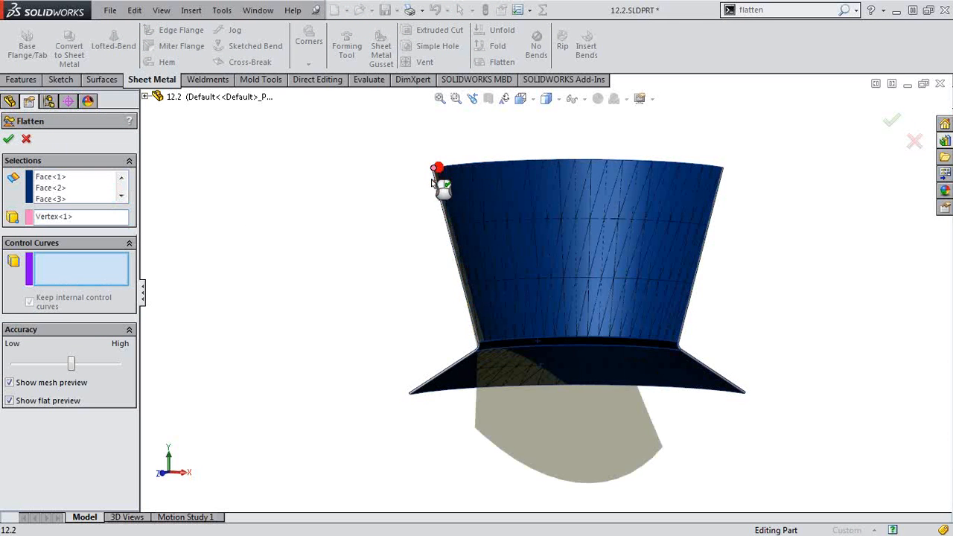
pyautogui.click(461, 266)
pyautogui.click(463, 374)
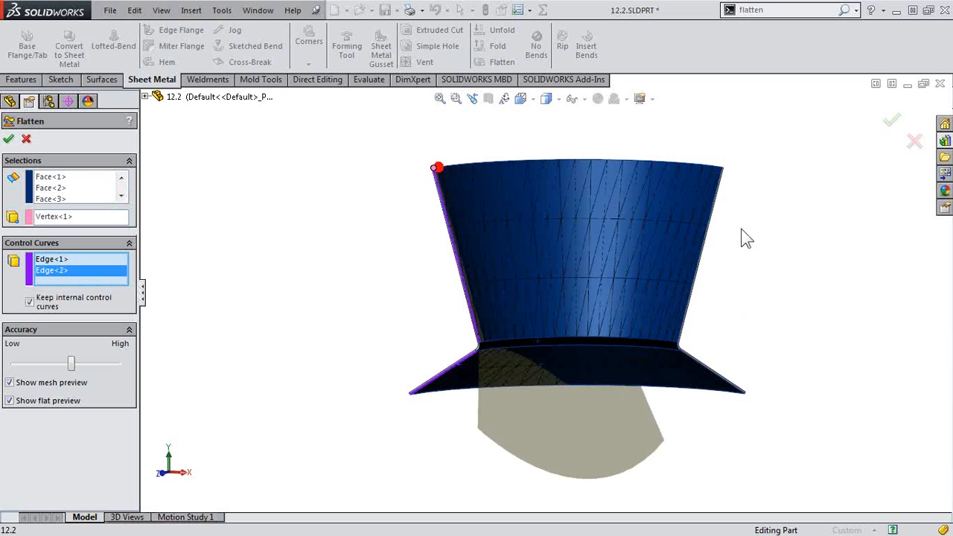
pyautogui.click(702, 253)
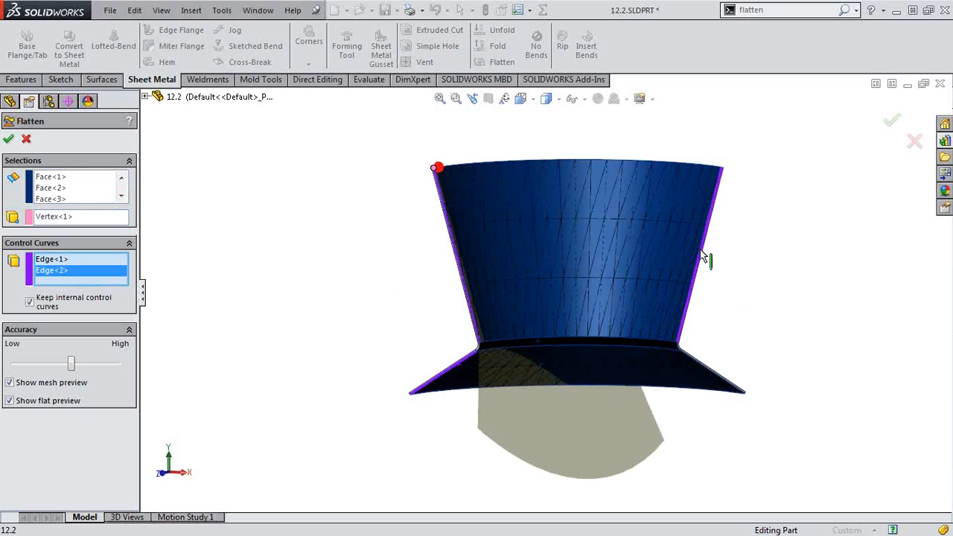
pyautogui.click(709, 373)
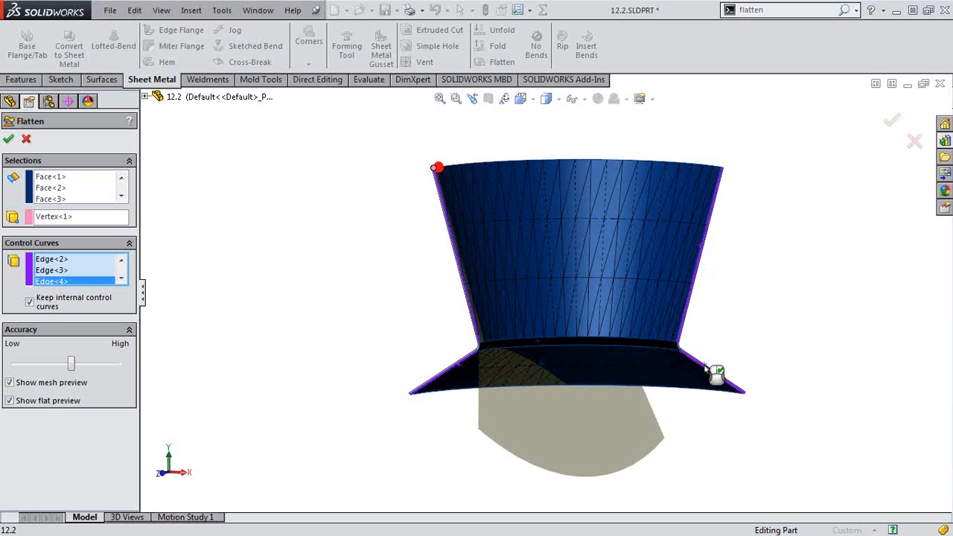
pyautogui.click(9, 139)
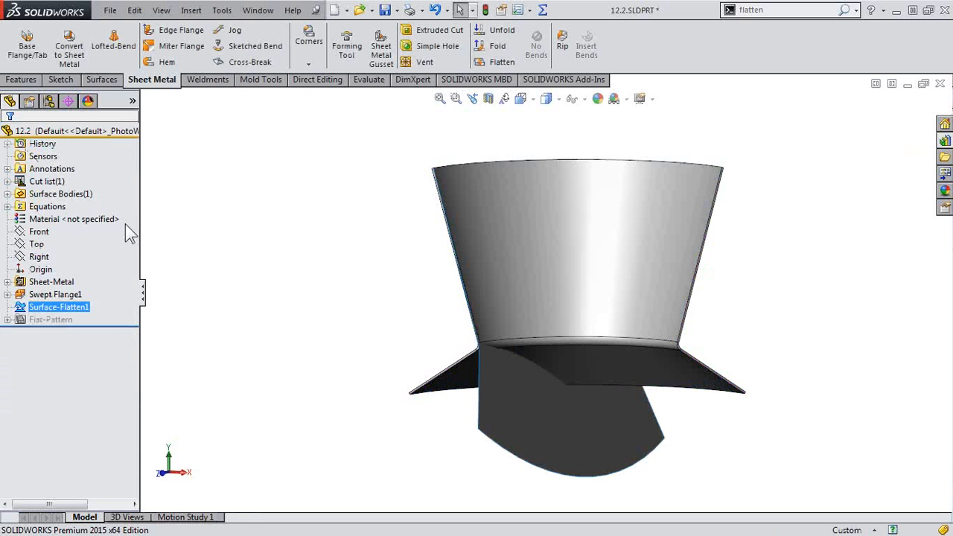
# Step: Isolate the flattened surface body, face it squarely, and show its Deformation Plot
pyautogui.click(7, 194)
pyautogui.rightClick(64, 208)
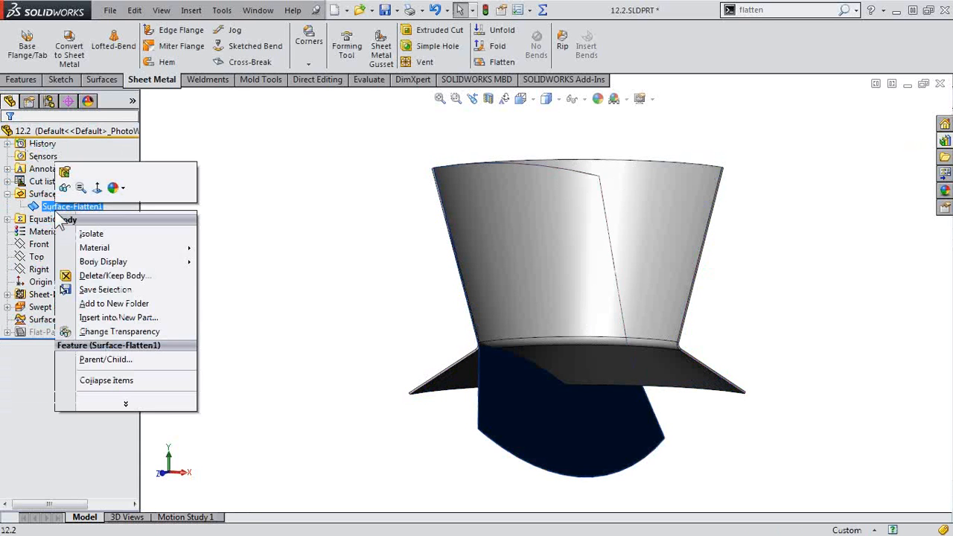
pyautogui.click(92, 235)
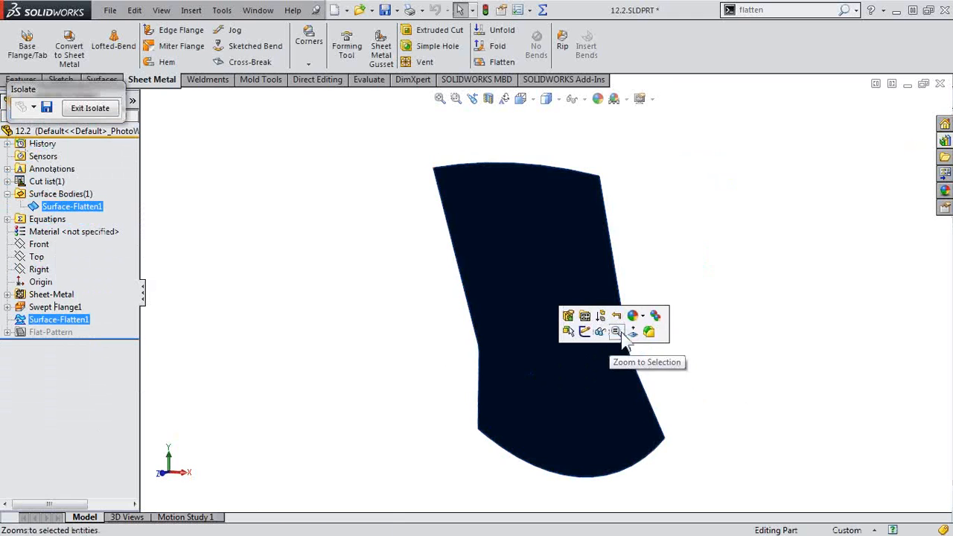
pyautogui.click(304, 313)
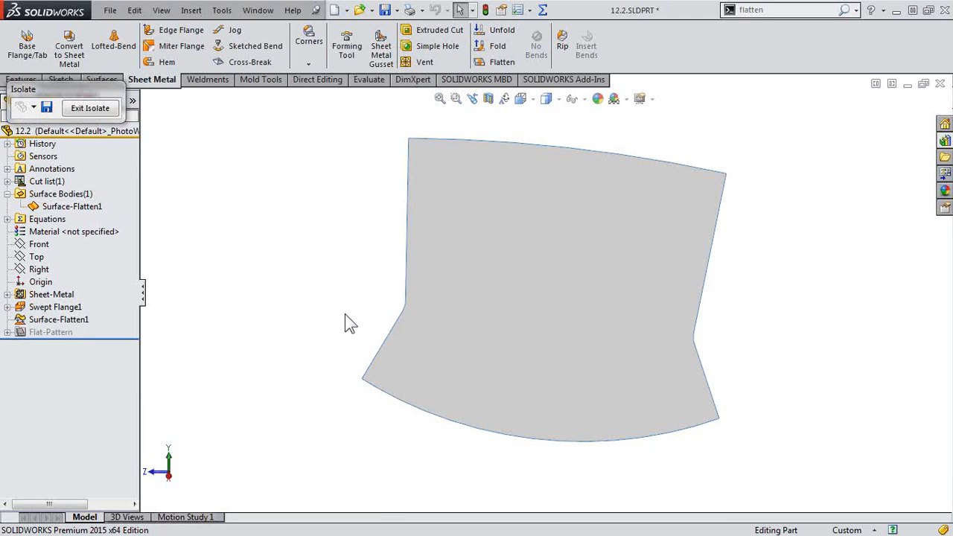
pyautogui.rightClick(584, 301)
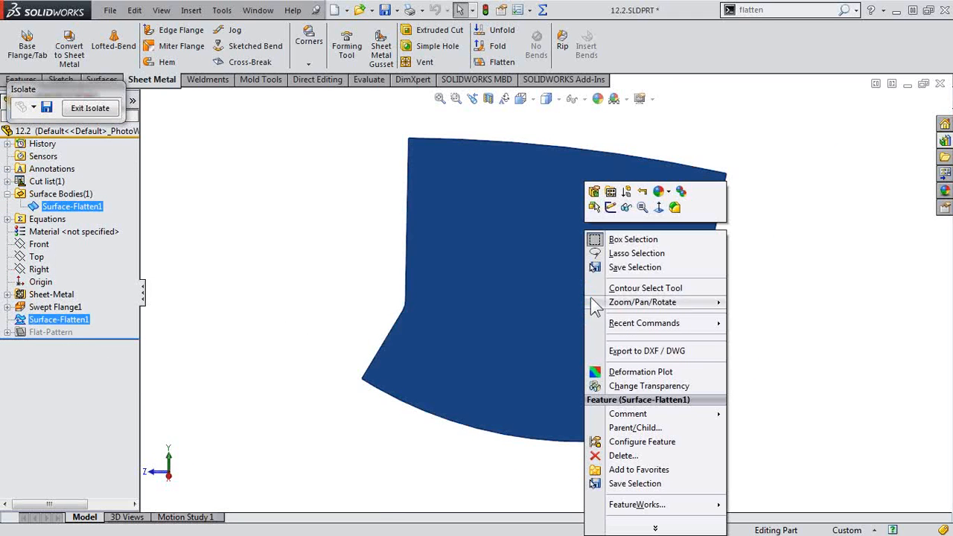
pyautogui.click(634, 372)
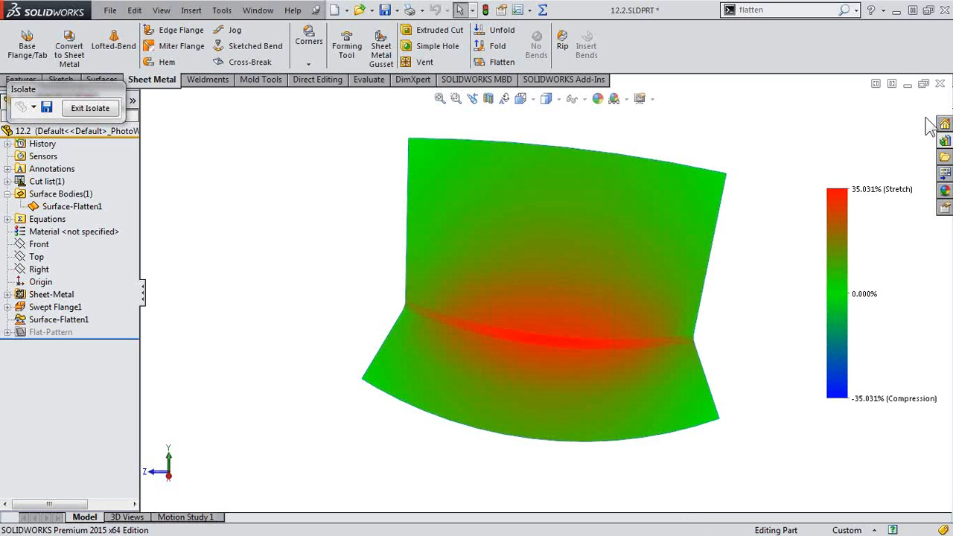
# Step: Close part 12.2 and open part 13 from the Sheet Metal folder in the Design Library
pyautogui.click(939, 84)
pyautogui.click(459, 302)
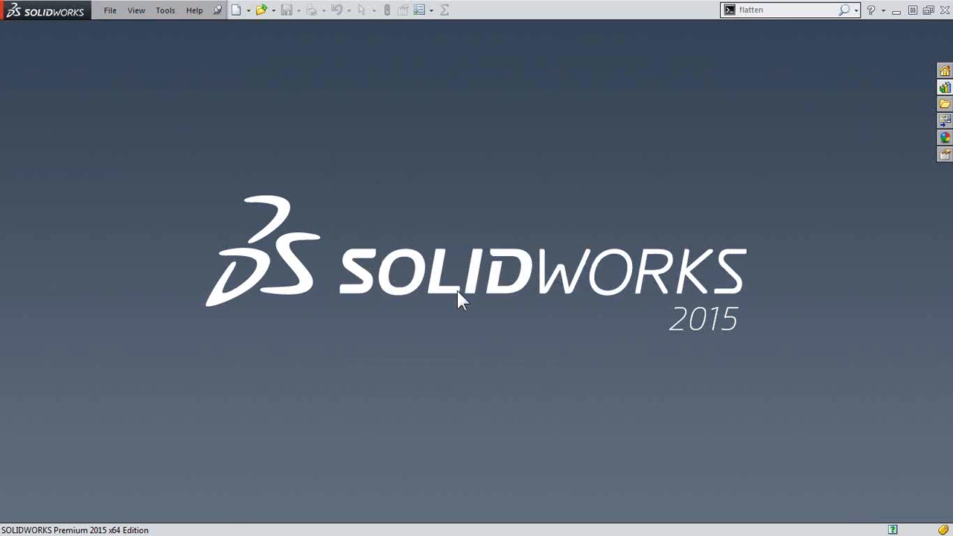
pyautogui.hotkey('alt', 'Tab')
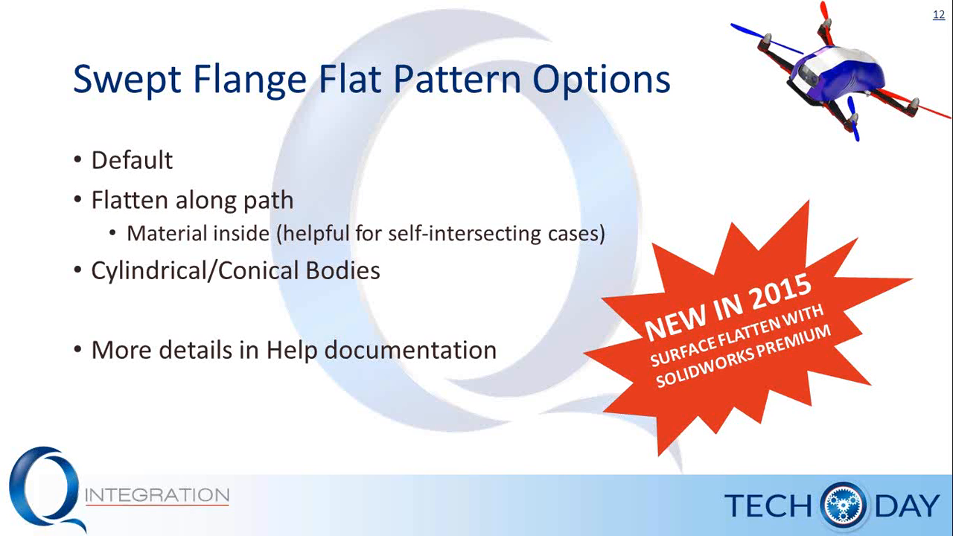
pyautogui.click(455, 393)
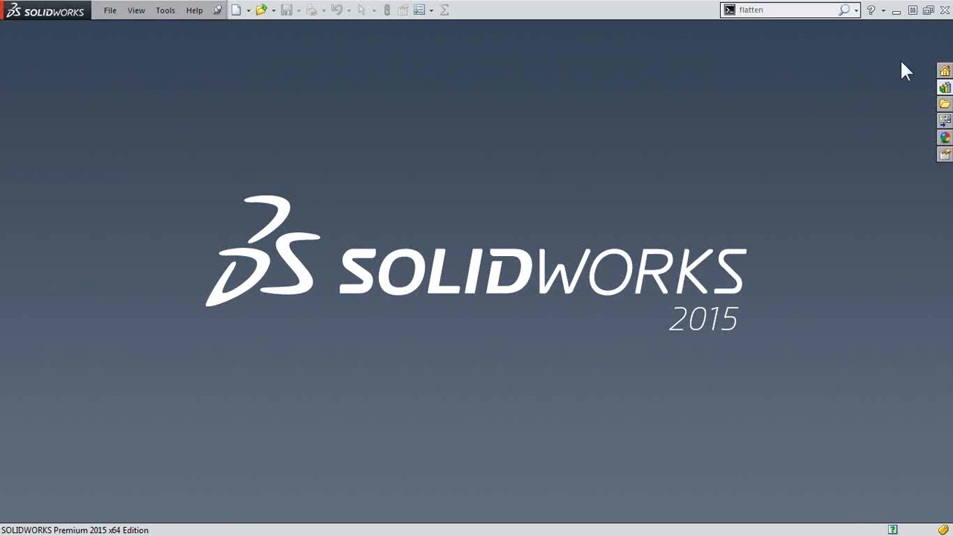
pyautogui.click(944, 88)
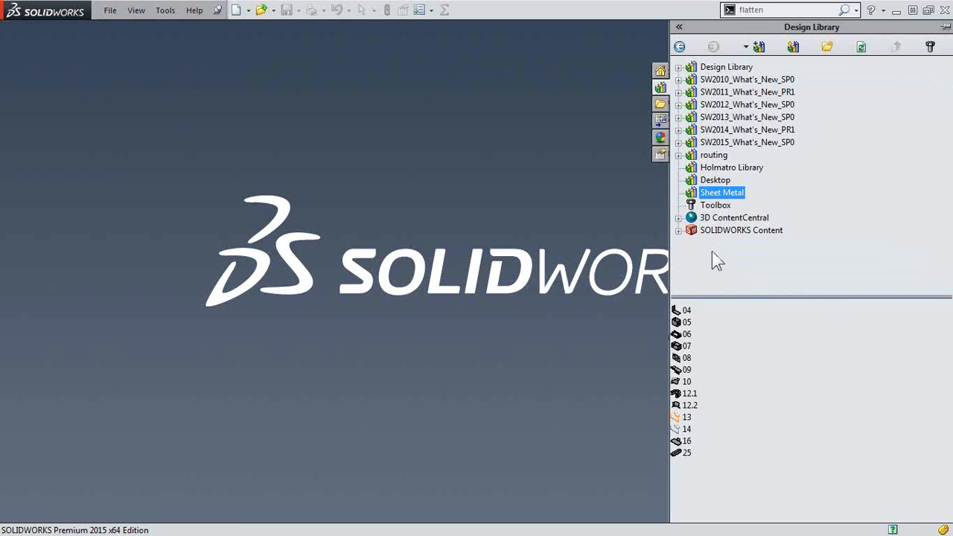
pyautogui.doubleClick(688, 419)
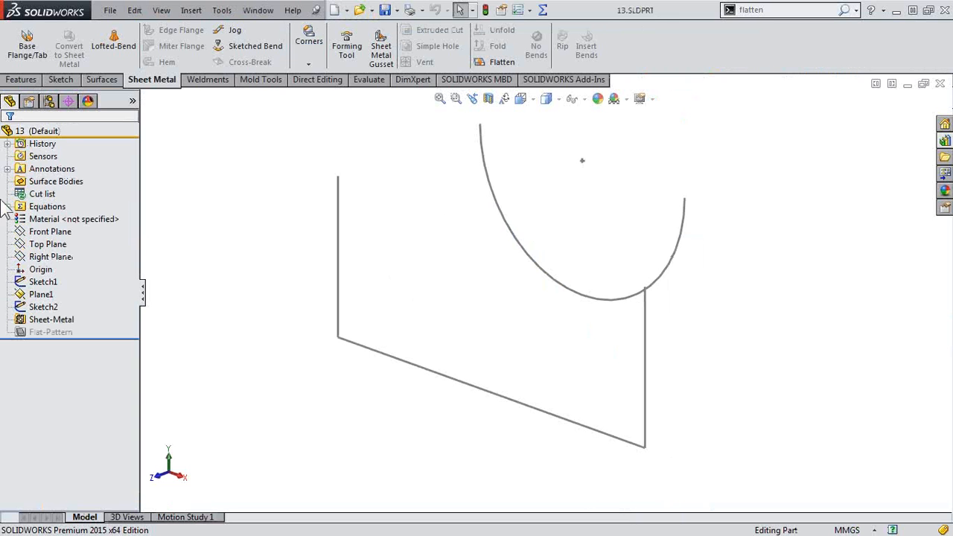
# Step: Start a Lofted Bend with the Bent manufacturing method, using the arc sketch and the three-sided sketch as profiles
pyautogui.click(111, 43)
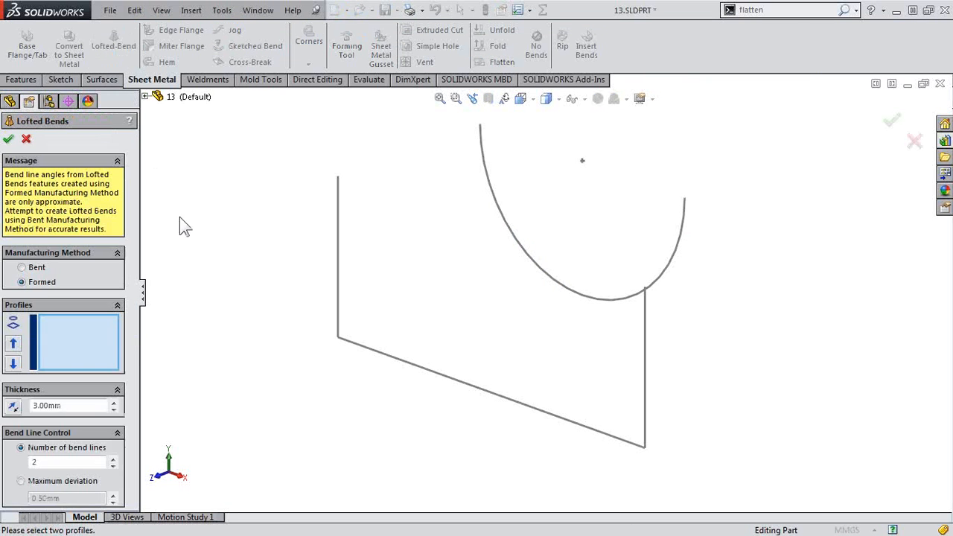
pyautogui.click(41, 268)
pyautogui.click(492, 214)
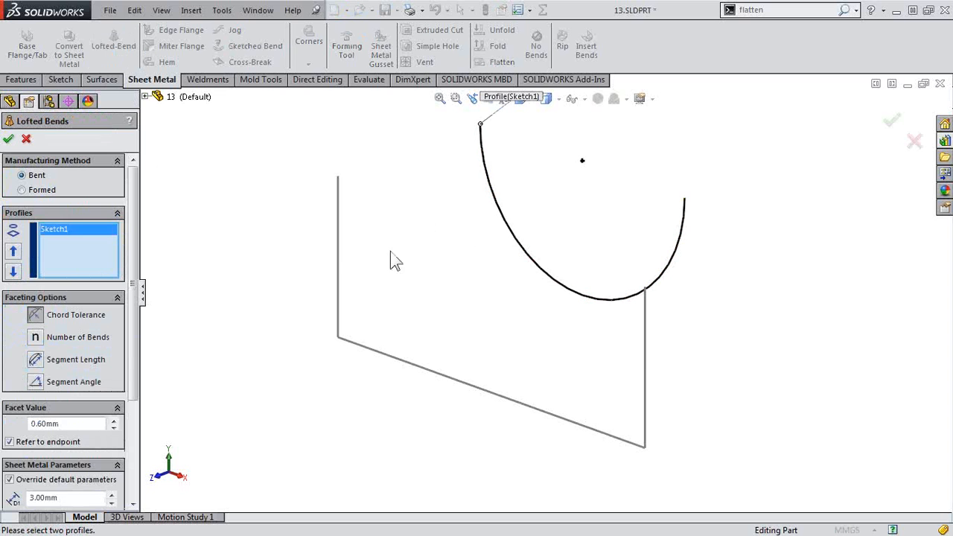
pyautogui.click(338, 293)
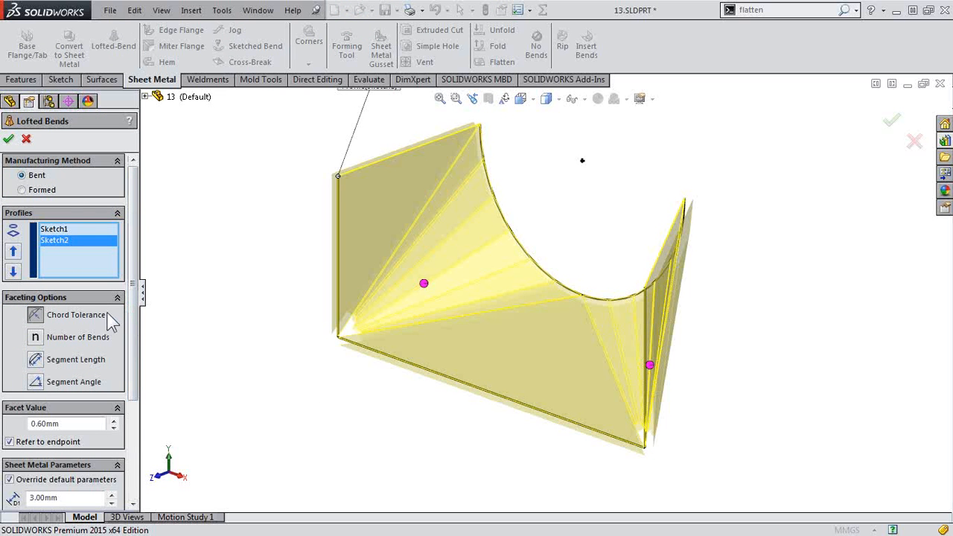
# Step: Facet the lofted bend by Number of Bends with a facet value of 5
pyautogui.click(35, 337)
pyautogui.click(112, 429)
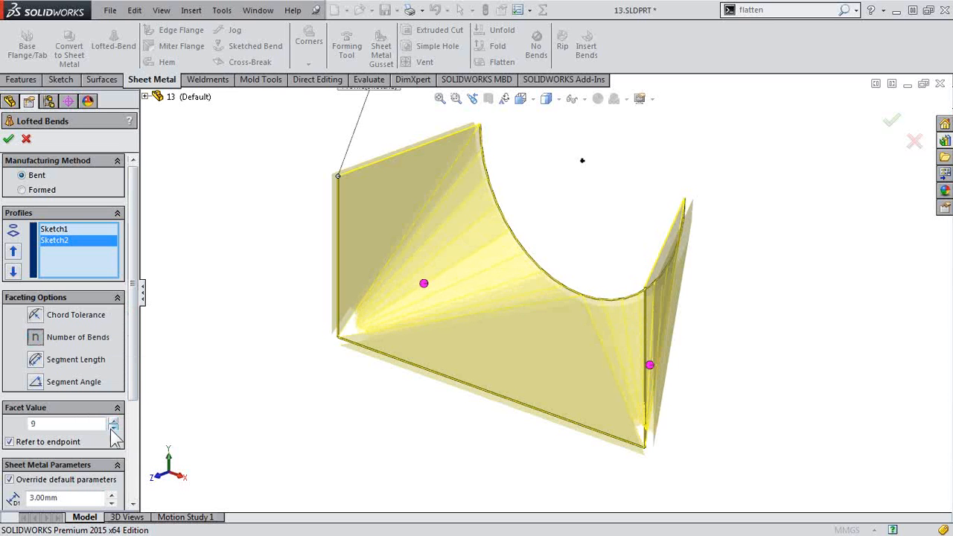
pyautogui.click(112, 429)
pyautogui.click(112, 429)
pyautogui.click(112, 429)
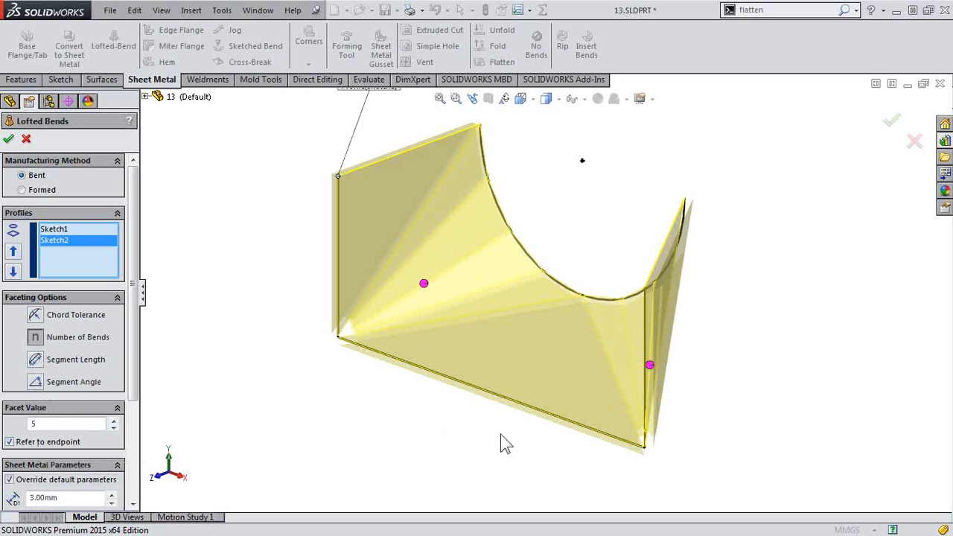
# Step: Preview the lofted bend with Refer to endpoint off, turn the option back on, and accept the feature
pyautogui.moveTo(355, 382); pyautogui.dragTo(379, 313, button='middle')
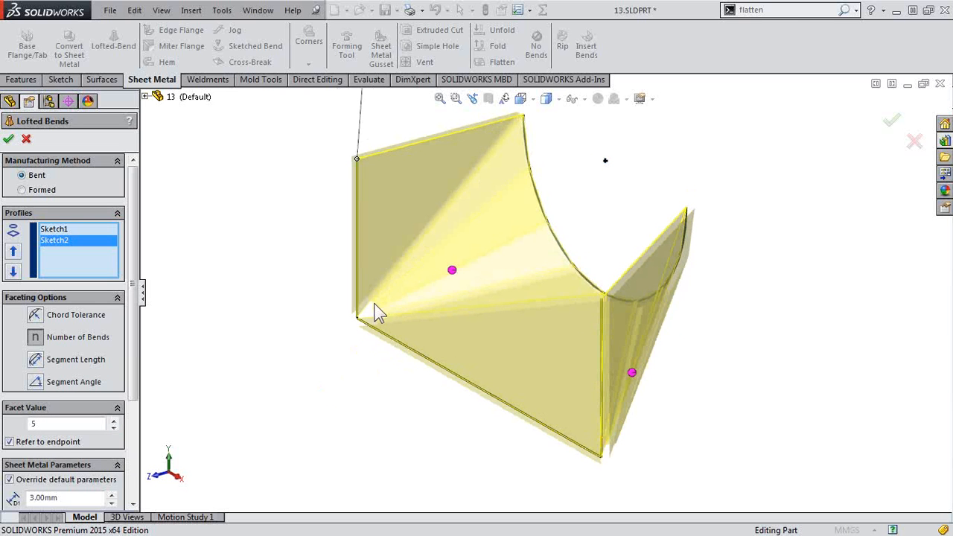
pyautogui.click(71, 443)
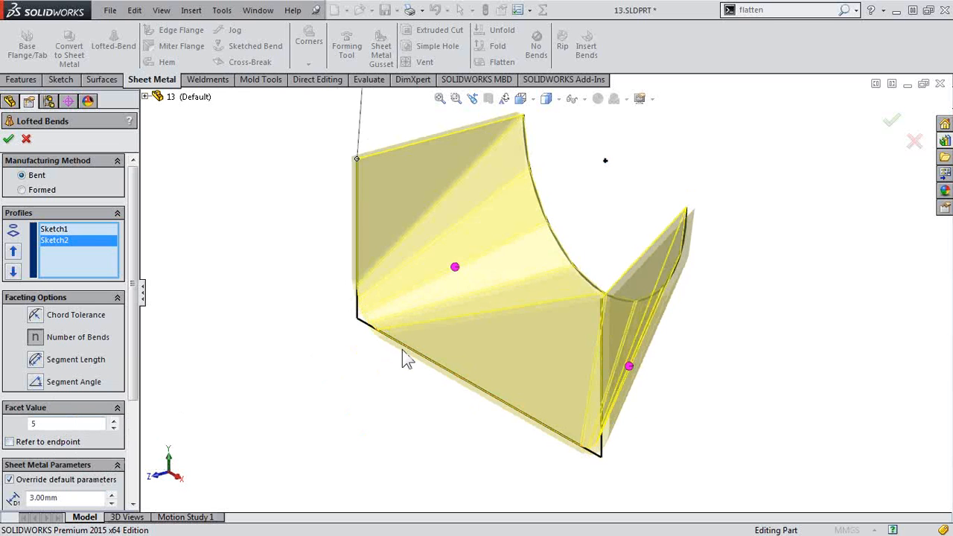
pyautogui.click(70, 443)
pyautogui.click(9, 139)
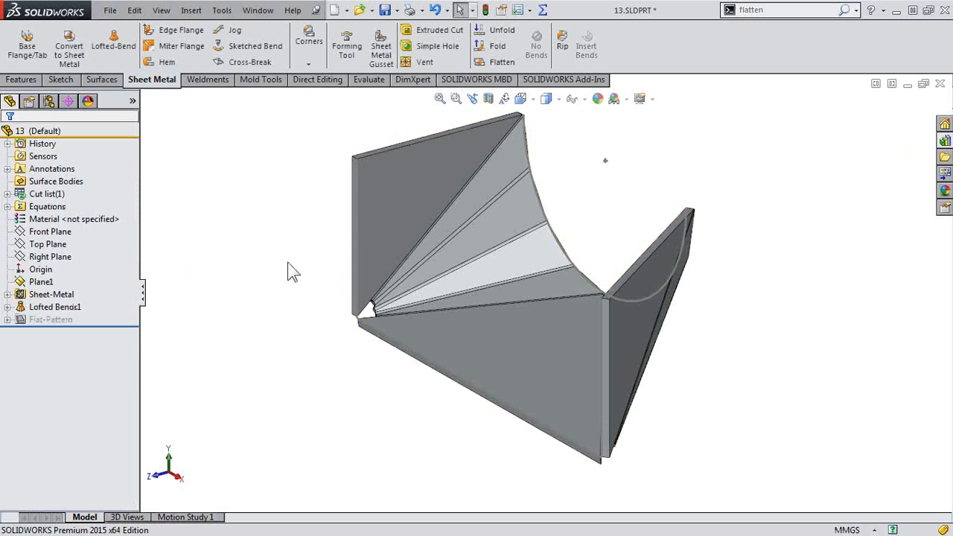
# Step: Flatten part 13 to check its flat pattern and fold it again
pyautogui.click(496, 62)
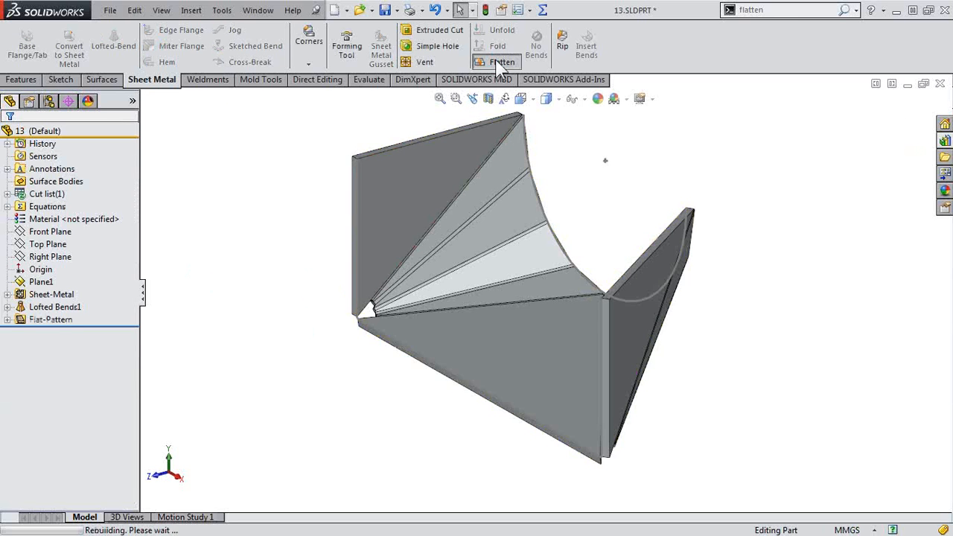
pyautogui.click(497, 63)
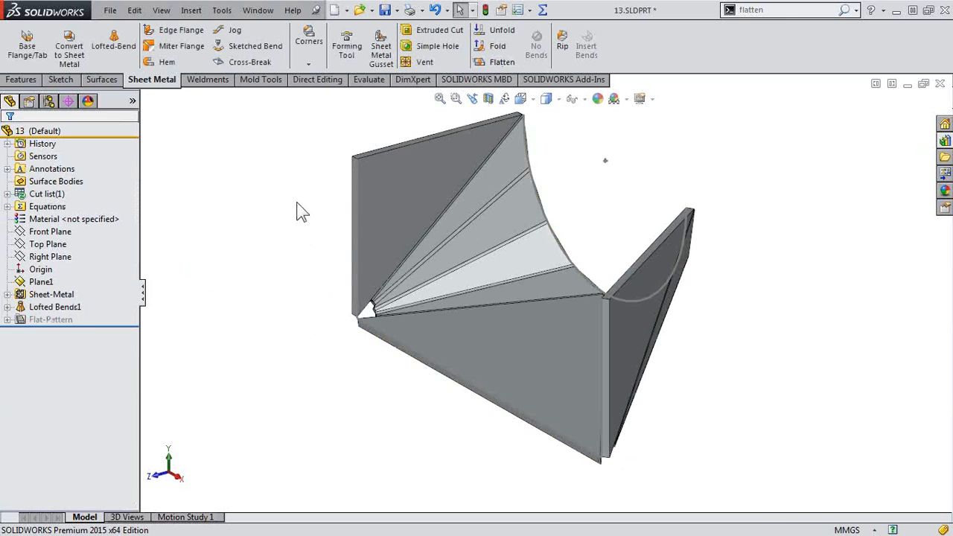
# Step: Disable Refer to endpoint in Lofted Bends1 and flatten part 13 to inspect its bend lines
pyautogui.click(47, 307)
pyautogui.click(59, 273)
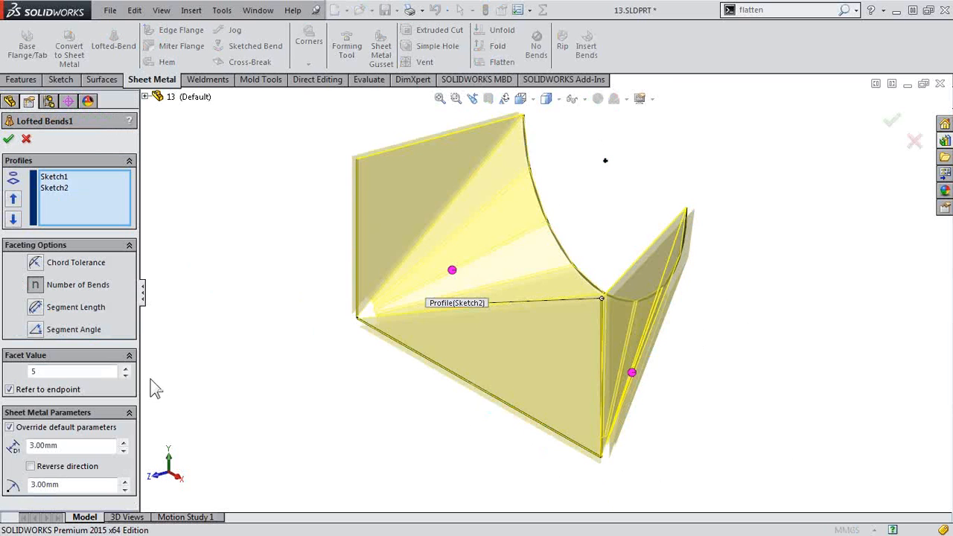
pyautogui.click(9, 140)
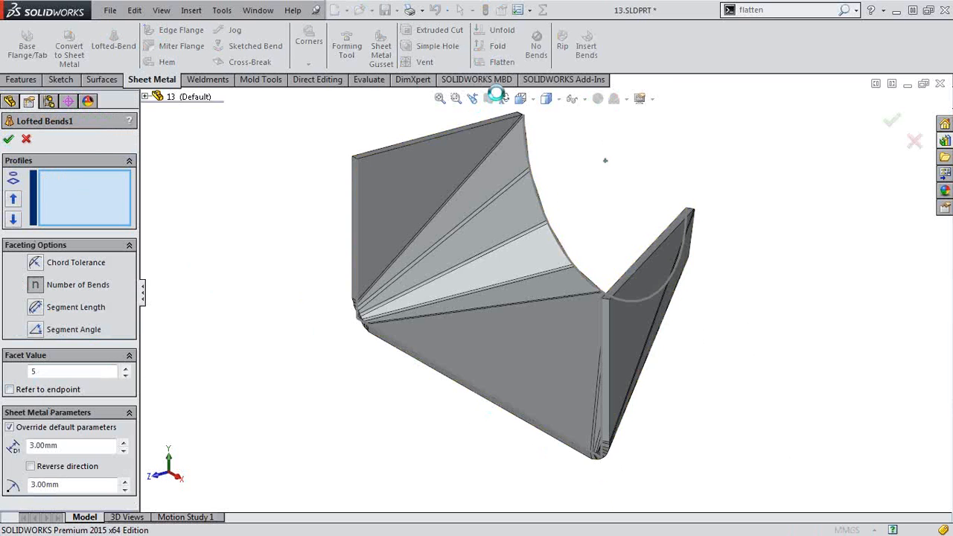
pyautogui.click(499, 63)
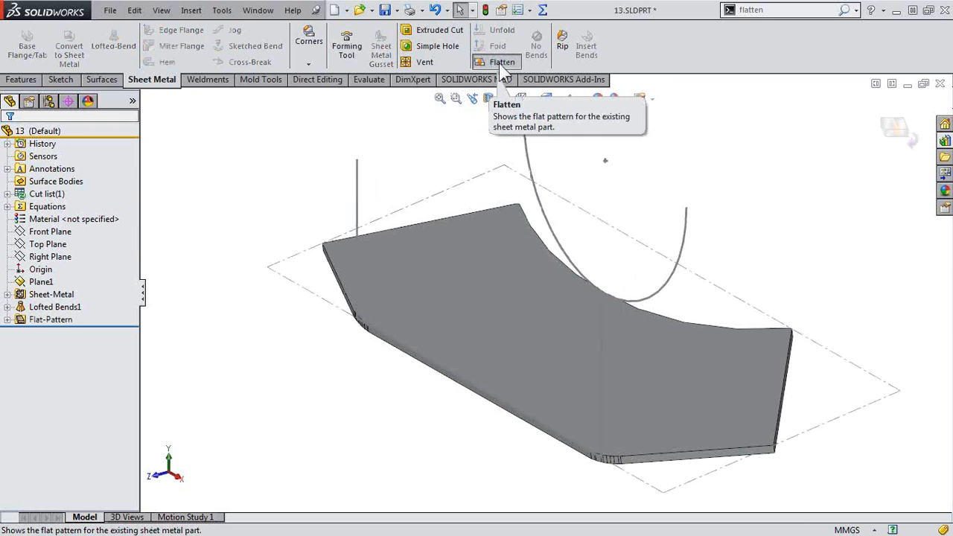
pyautogui.moveTo(291, 189); pyautogui.dragTo(323, 351, button='middle')
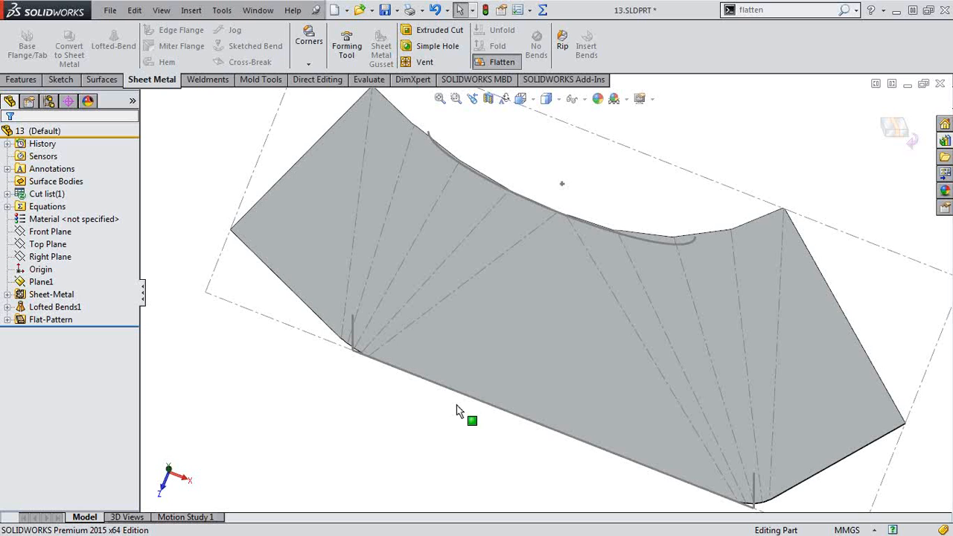
# Step: Close part 13 and open part 14 from the Sheet Metal folder in the Design Library
pyautogui.click(940, 84)
pyautogui.click(444, 297)
pyautogui.hotkey('alt', 'Tab')
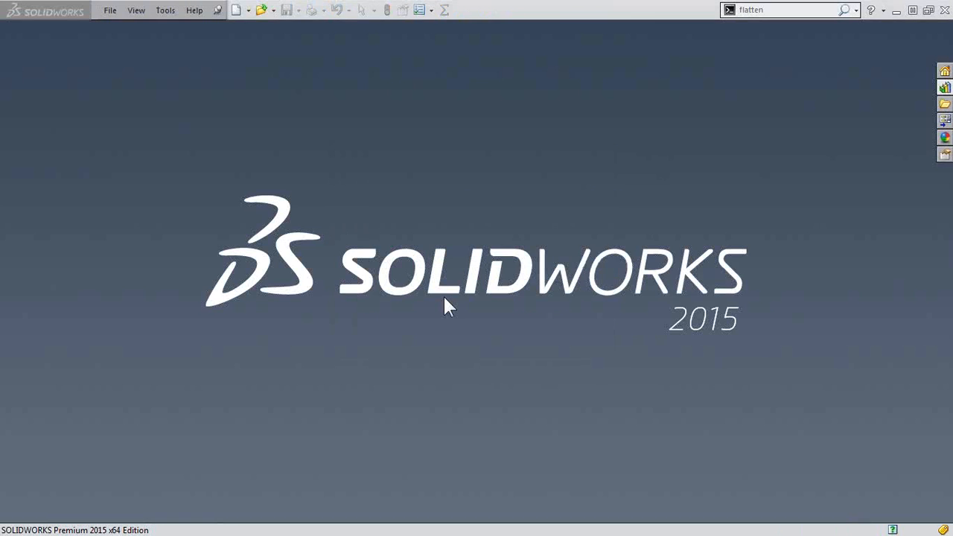
pyautogui.click(464, 400)
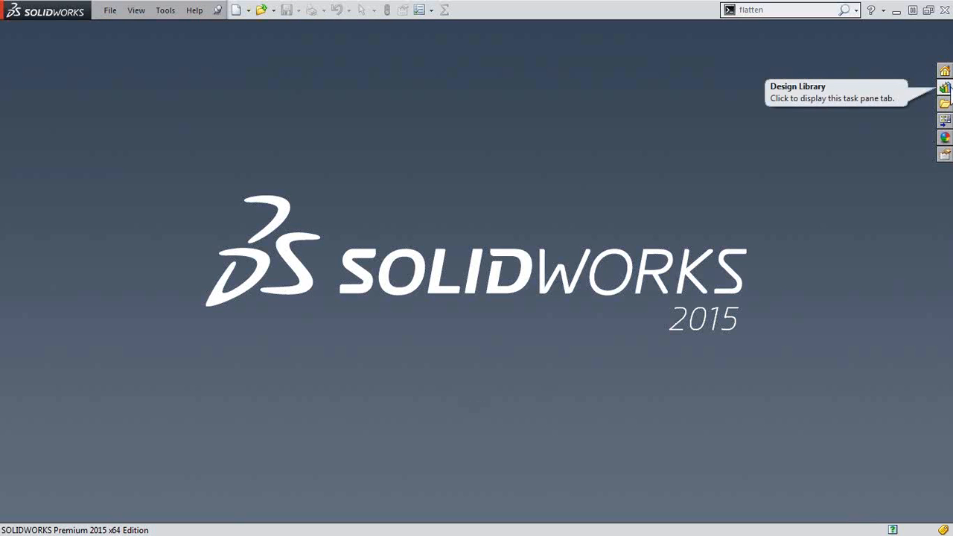
pyautogui.click(943, 89)
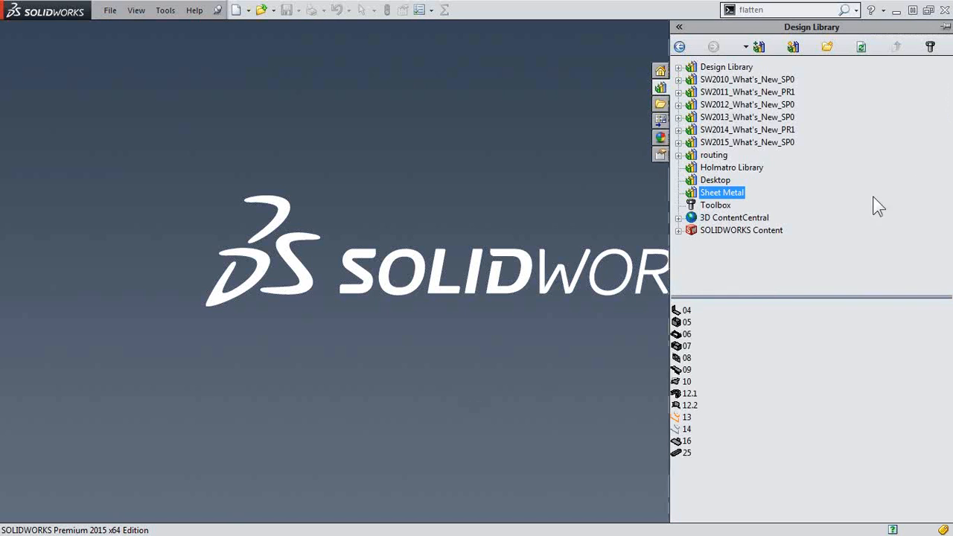
pyautogui.doubleClick(687, 430)
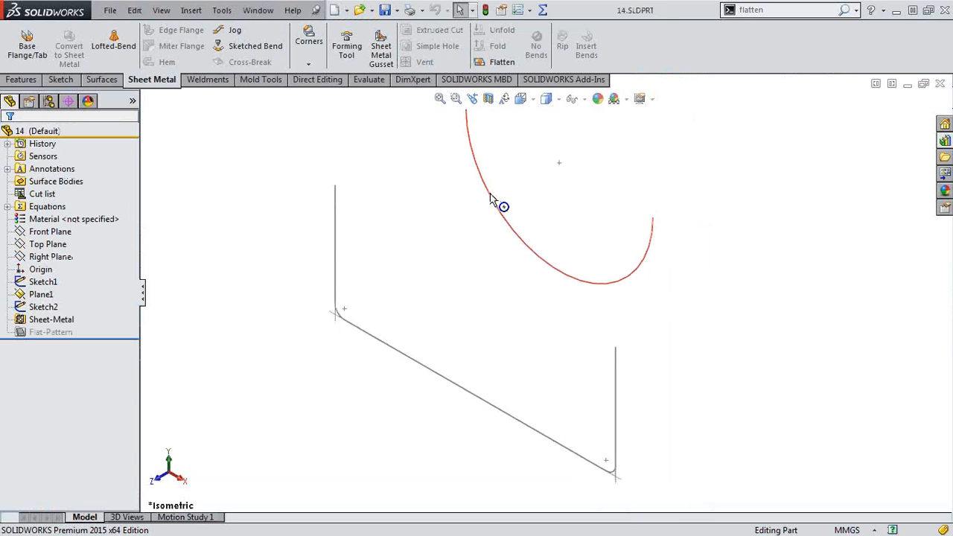
# Step: Examine the straight segments of the rounded-corner profile sketch in part 14
pyautogui.click(337, 236)
pyautogui.click(393, 349)
pyautogui.click(614, 399)
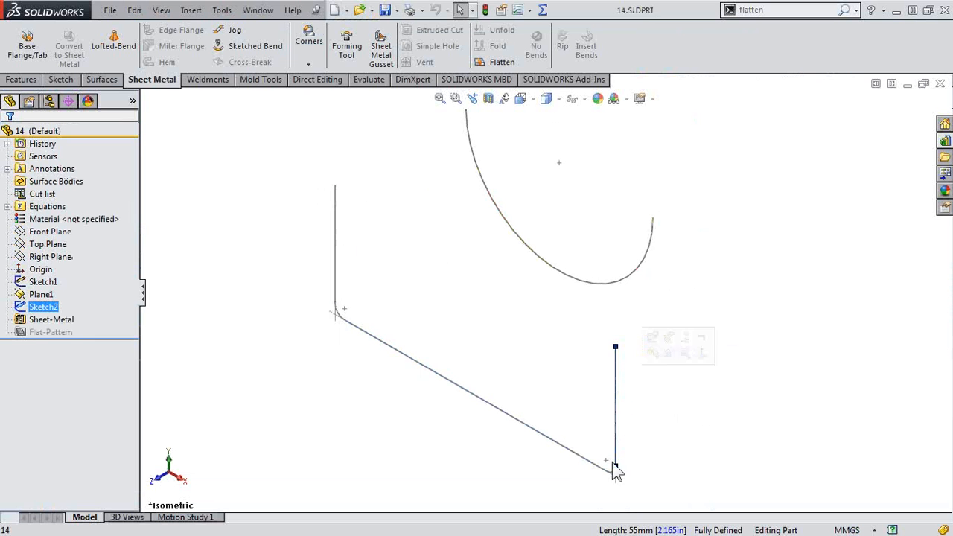
# Step: Create a Formed lofted bend 3 mm thick from the arc profile in Sketch1 to the rounded-corner profile in Sketch2
pyautogui.click(467, 319)
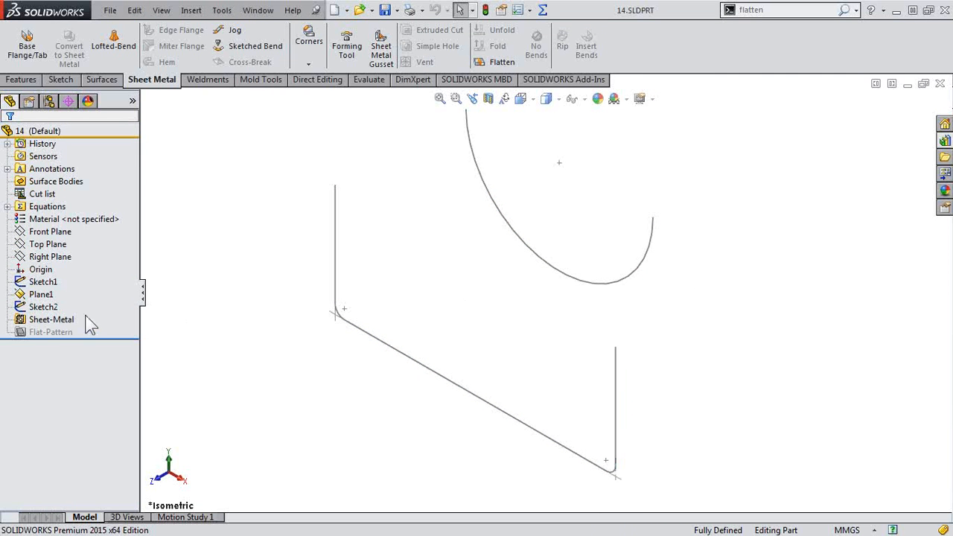
pyautogui.click(113, 41)
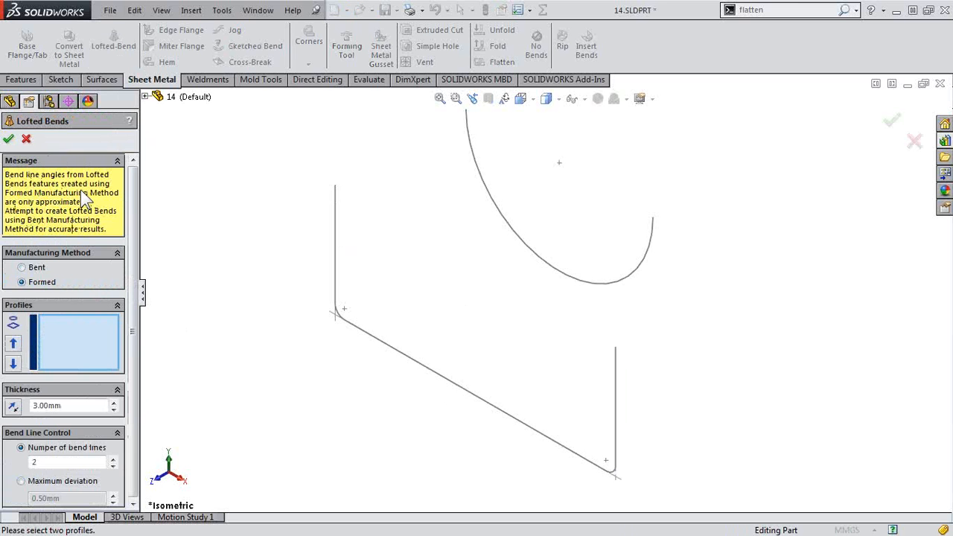
pyautogui.click(477, 179)
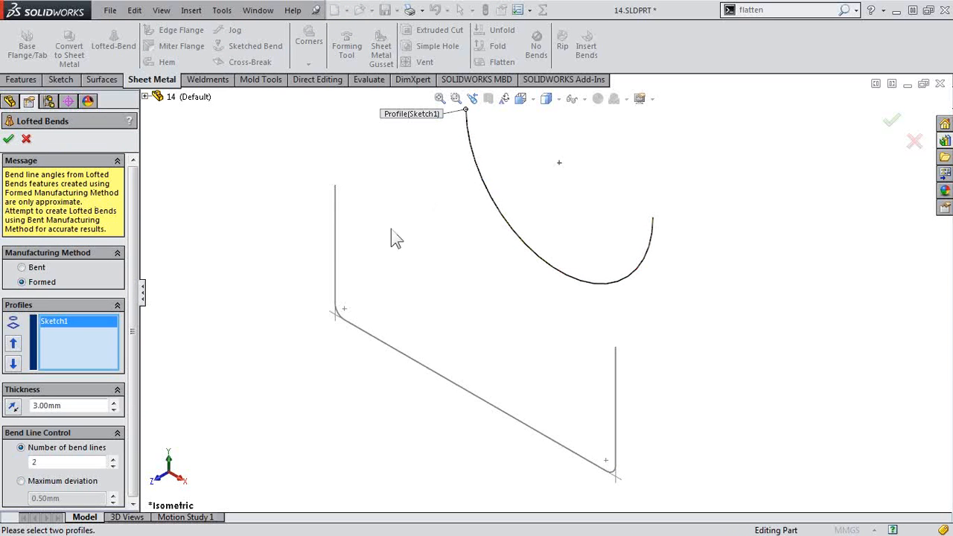
pyautogui.click(335, 246)
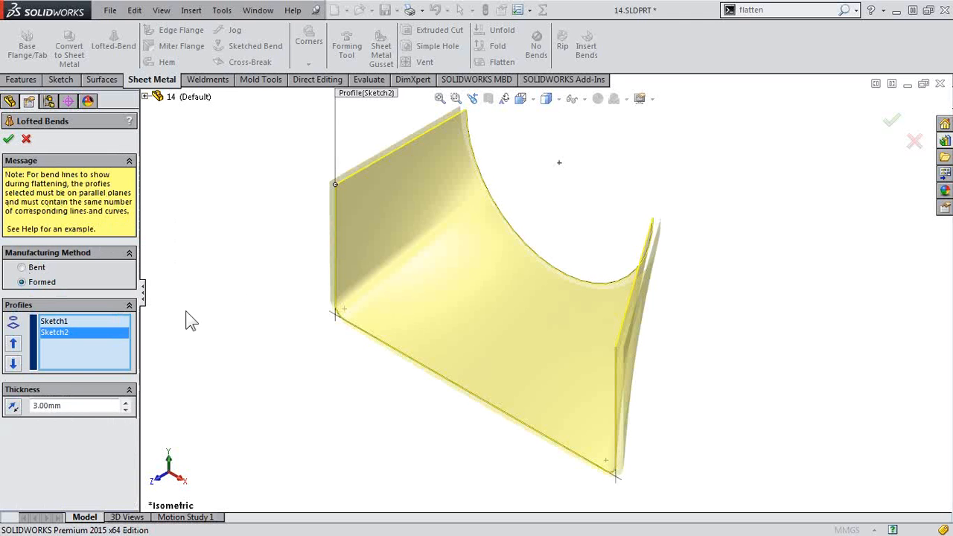
pyautogui.click(8, 139)
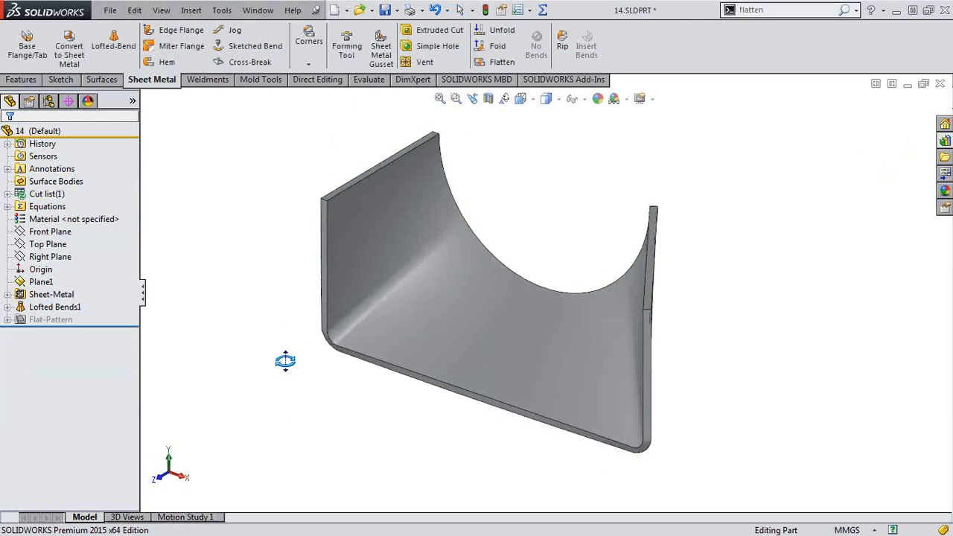
# Step: Flatten the lofted bend in part 14 to inspect its flat pattern, and close the part
pyautogui.moveTo(285, 361); pyautogui.dragTo(325, 335, button='middle')
pyautogui.click(472, 99)
pyautogui.click(495, 61)
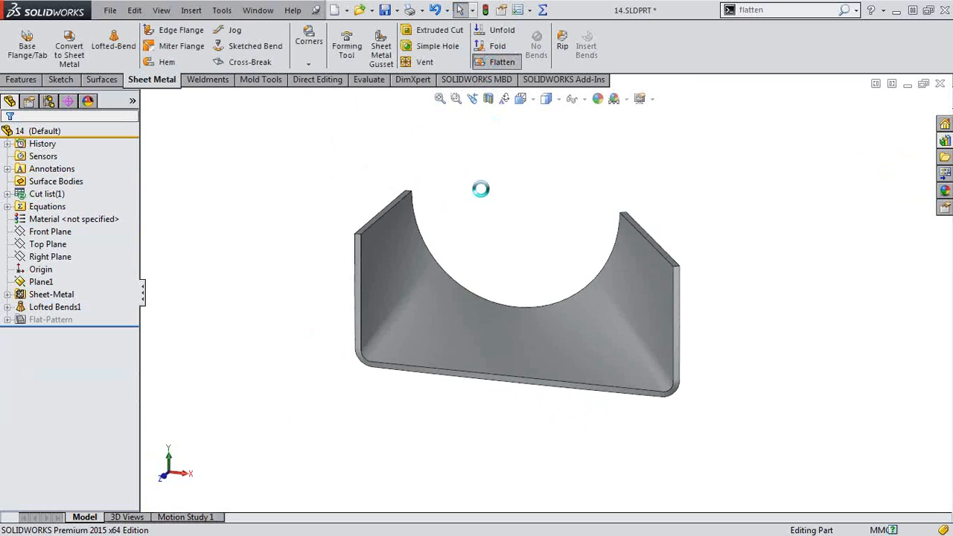
pyautogui.moveTo(553, 270); pyautogui.dragTo(476, 194, button='middle')
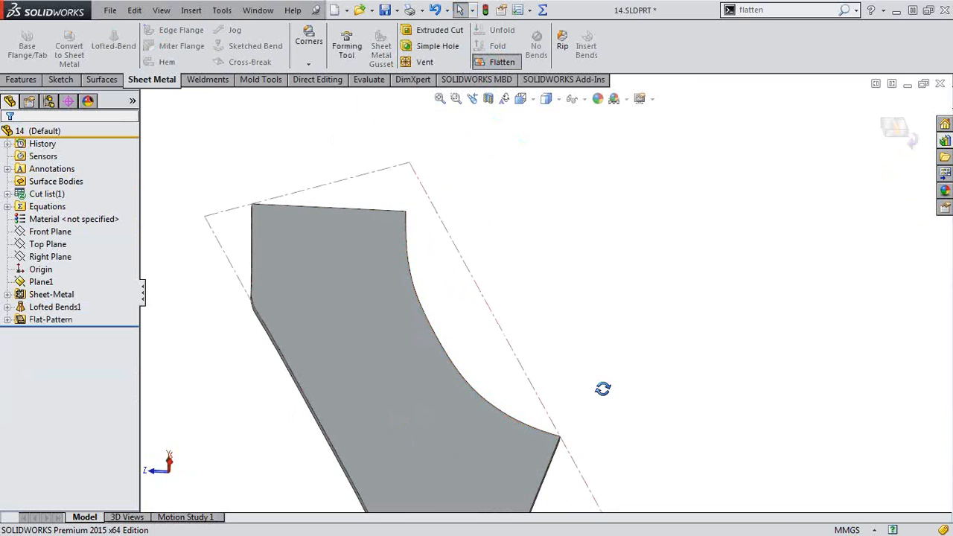
pyautogui.moveTo(602, 387)
pyautogui.mouseDown(button='middle')
pyautogui.moveTo(604, 330)
pyautogui.moveTo(589, 387)
pyautogui.mouseUp(button='middle')
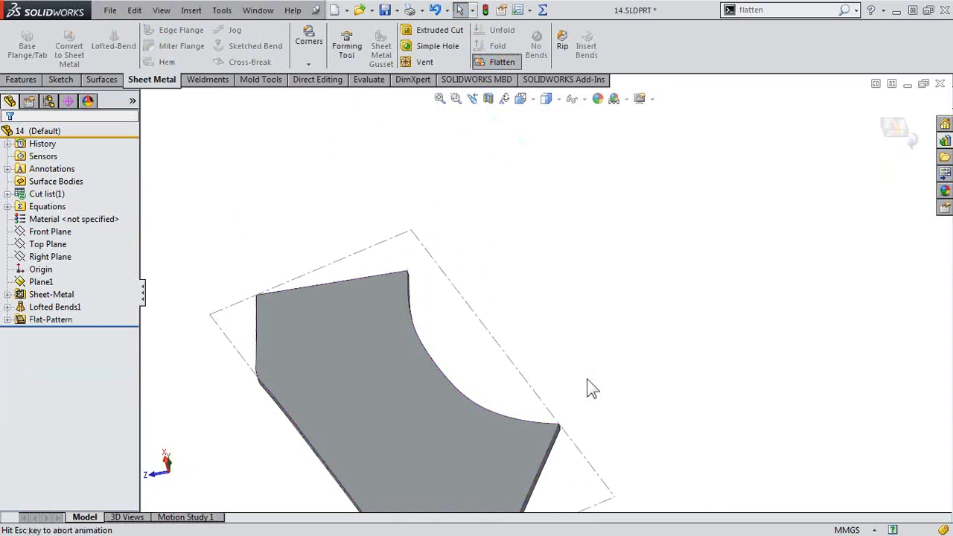
pyautogui.moveTo(345, 347)
pyautogui.mouseDown(button='middle')
pyautogui.moveTo(358, 385)
pyautogui.moveTo(360, 351)
pyautogui.mouseUp(button='middle')
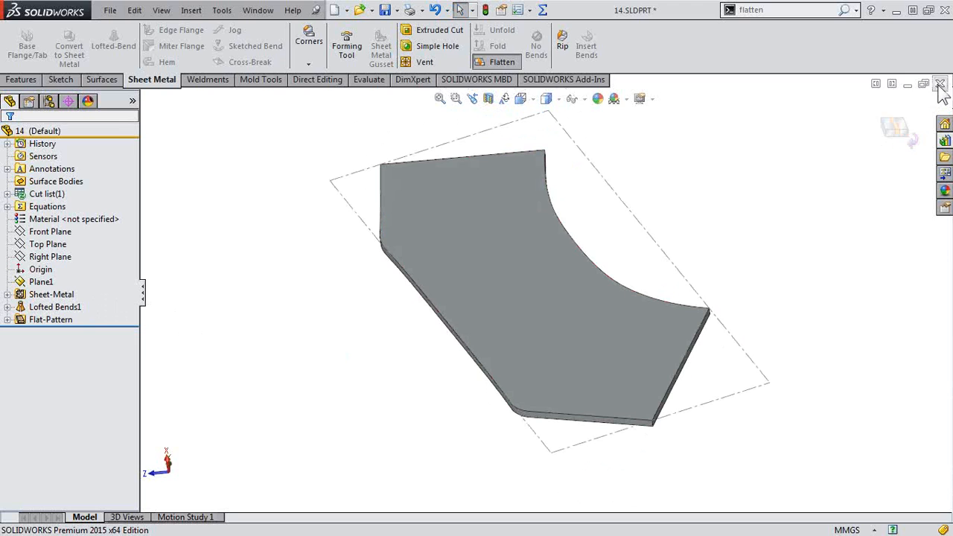
pyautogui.click(440, 295)
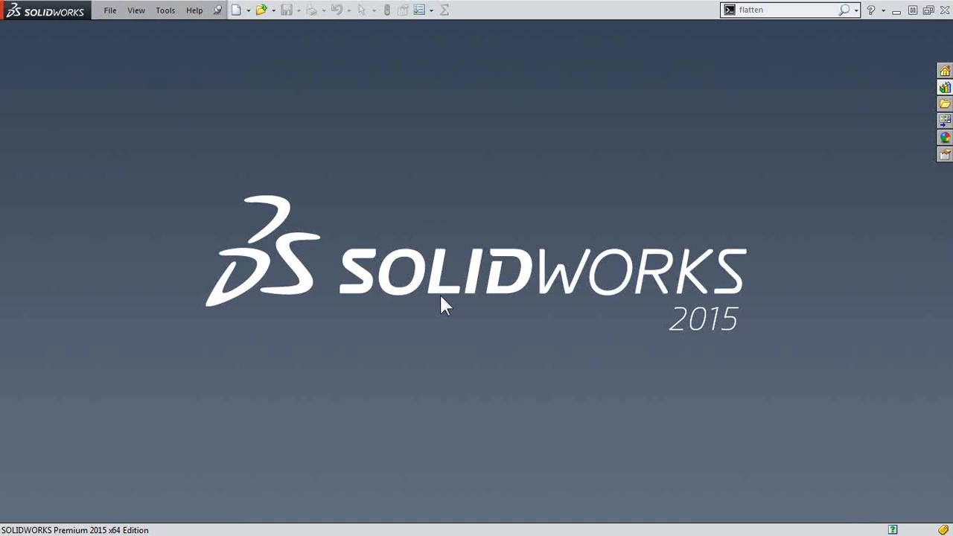